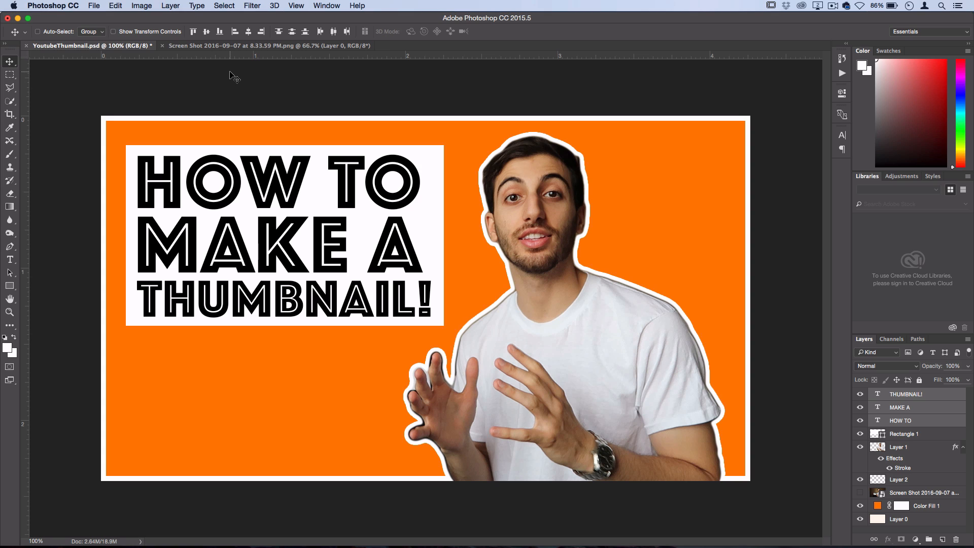
- Create a new blank document at Width 1280 and Height 720 px via File > New
{"action": "left_click", "coordinate": [94, 6]}
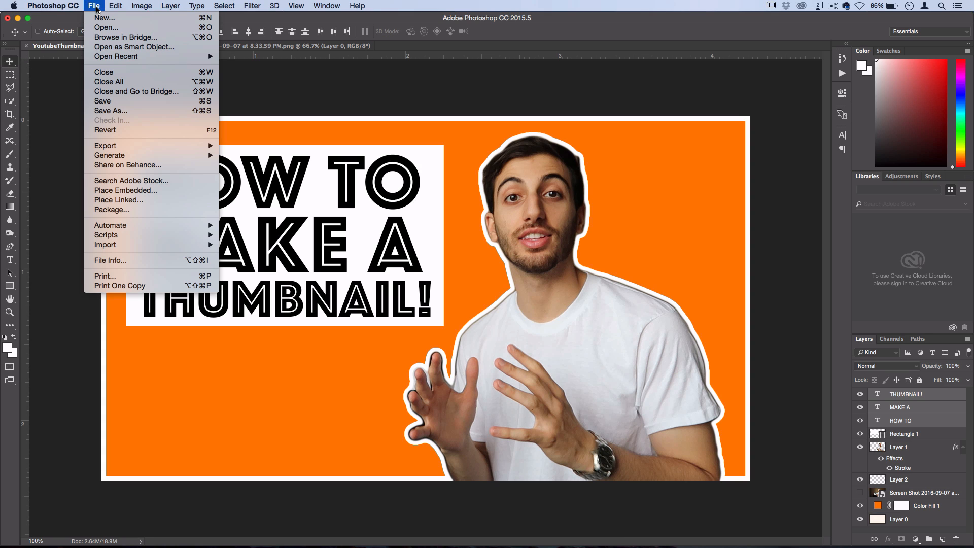
{"action": "left_click", "coordinate": [103, 18]}
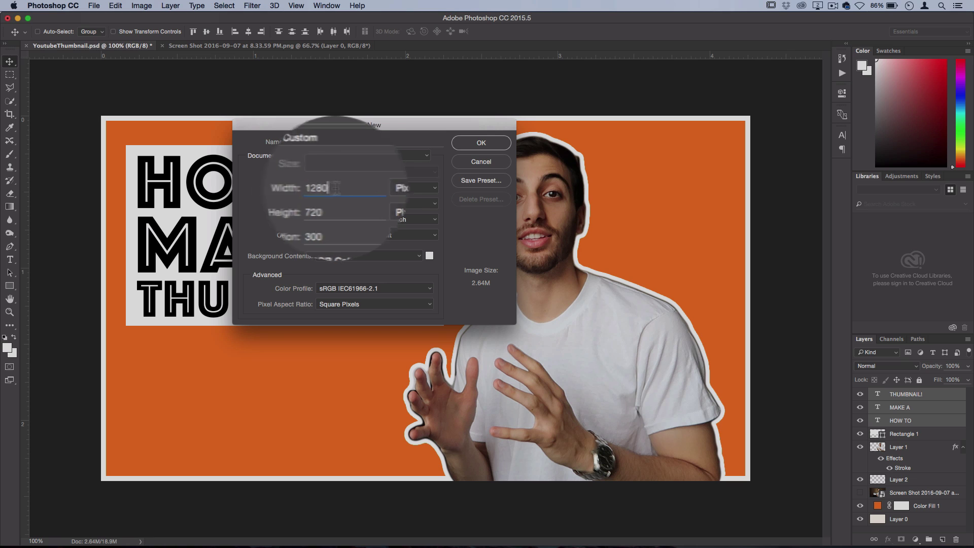
{"action": "double_click", "coordinate": [327, 188]}
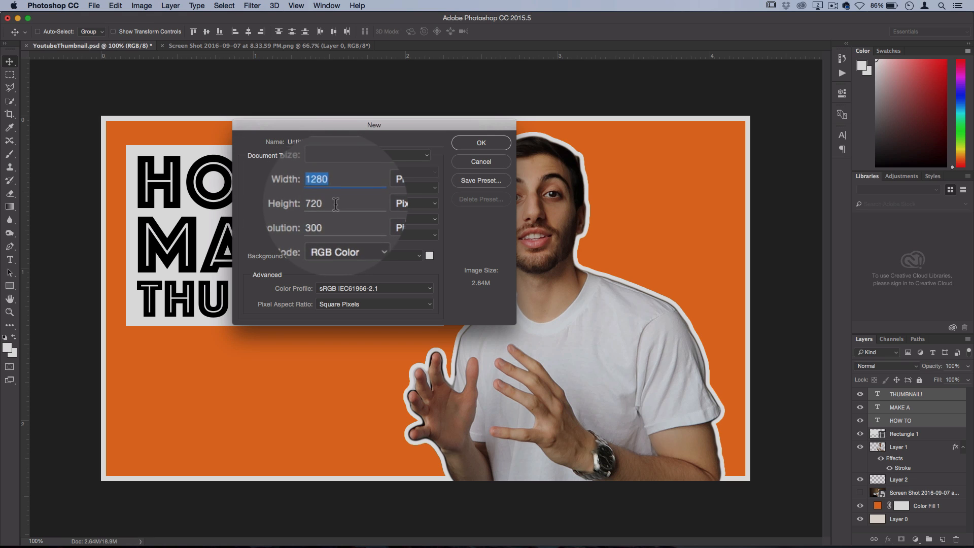
{"action": "left_click", "coordinate": [481, 143]}
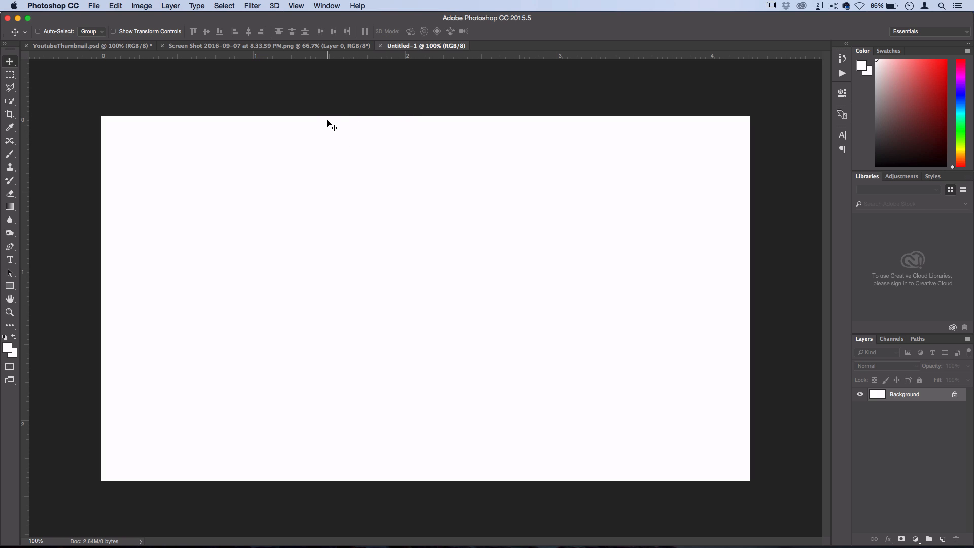
- Tear off the Screen Shot window and drag the person photo into Untitled-1 as a new layer
{"action": "left_click", "coordinate": [294, 46]}
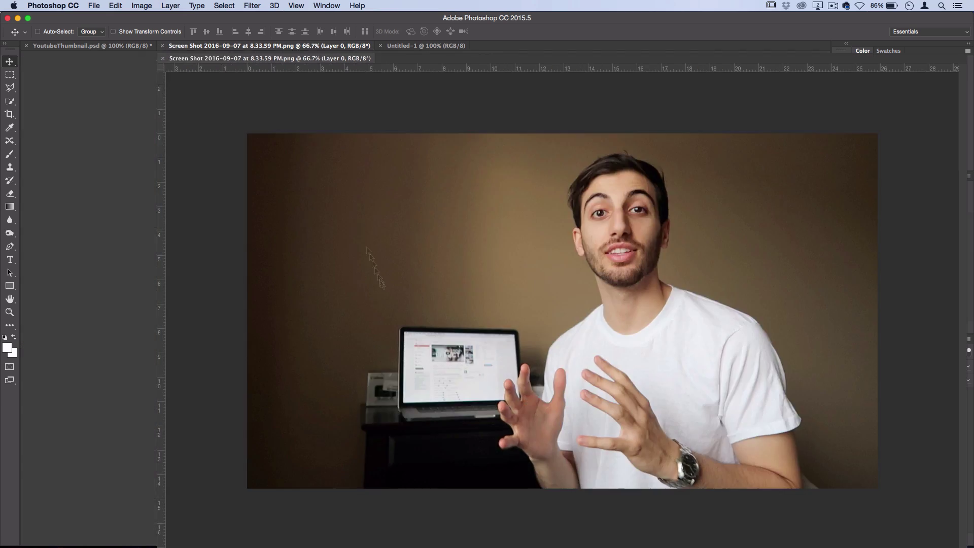
{"action": "left_click_drag", "start_coordinate": [298, 47], "coordinate": [457, 449]}
{"action": "left_click_drag", "start_coordinate": [908, 394], "coordinate": [528, 264]}
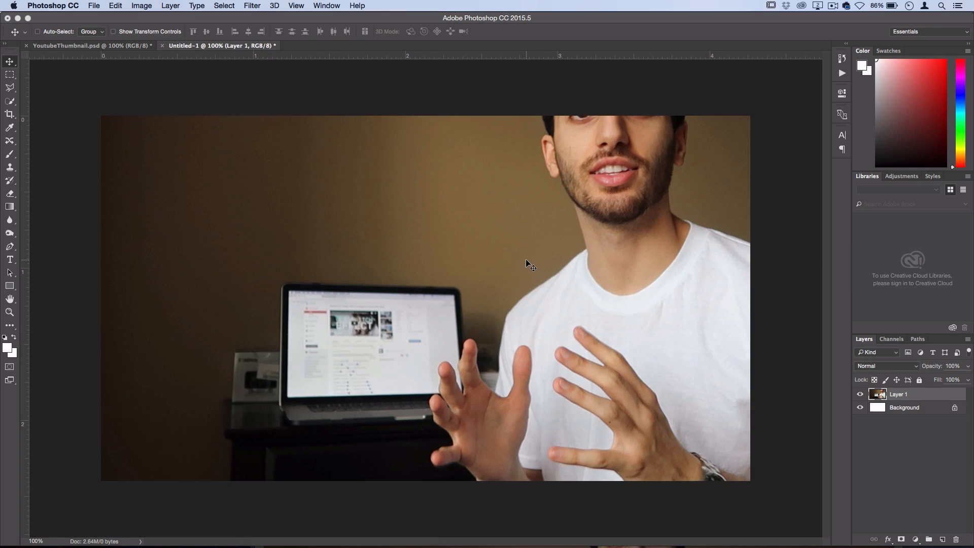
{"action": "left_click_drag", "start_coordinate": [592, 219], "coordinate": [512, 243]}
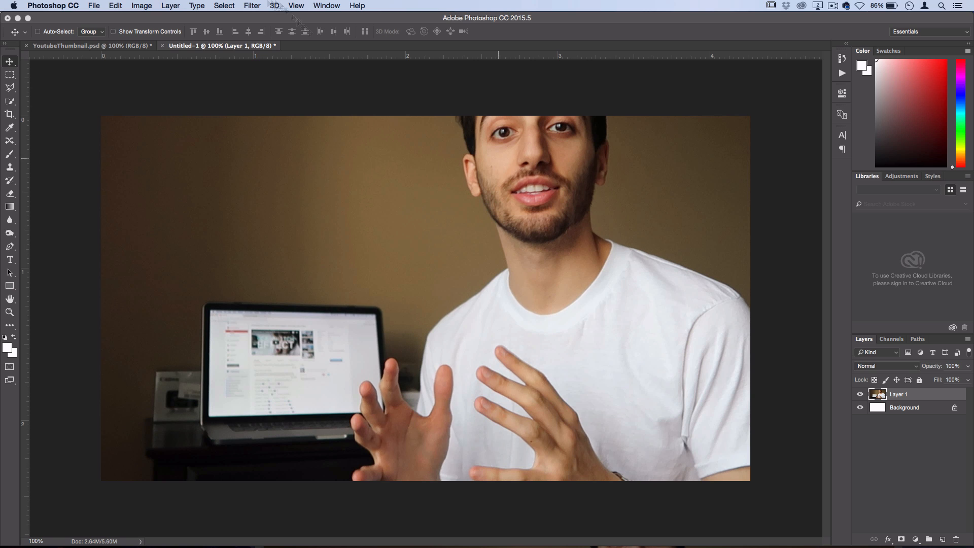
- Free Transform the photo layer, shifting it right-down and Shift-scaling it to about 70%
{"action": "left_click", "coordinate": [115, 6]}
{"action": "mouse_move", "coordinate": [132, 221]}
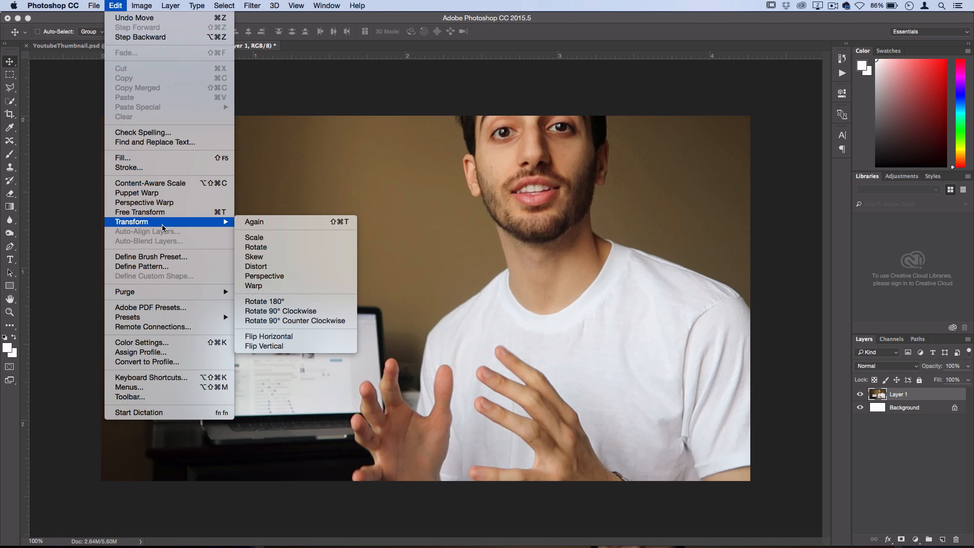
{"action": "left_click", "coordinate": [170, 214]}
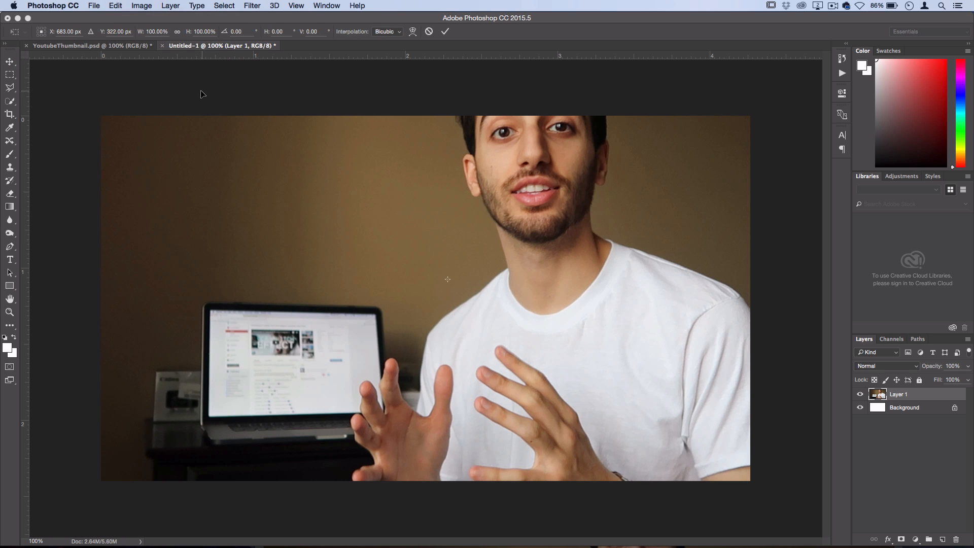
{"action": "left_click_drag", "start_coordinate": [200, 94], "coordinate": [436, 168]}
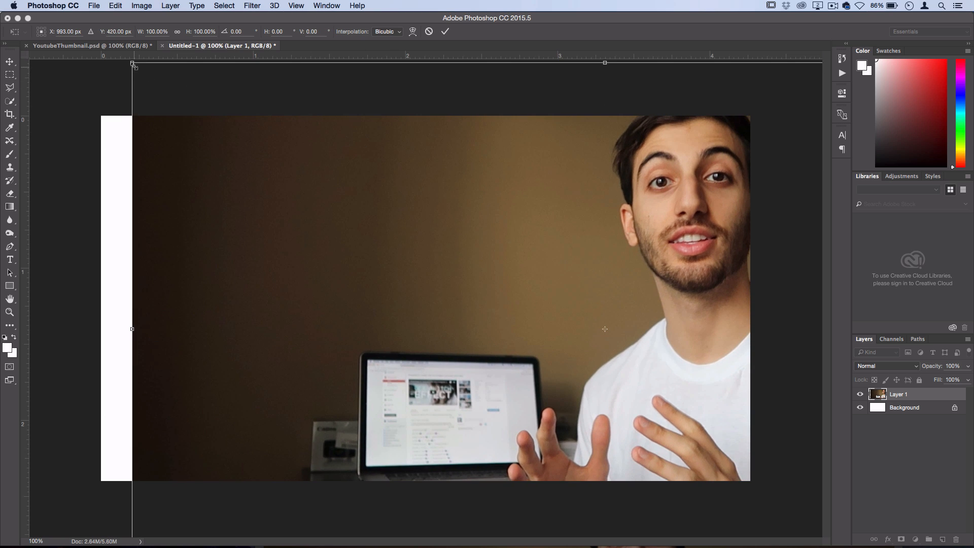
{"action": "left_click_drag", "start_coordinate": [133, 64], "coordinate": [565, 299]}
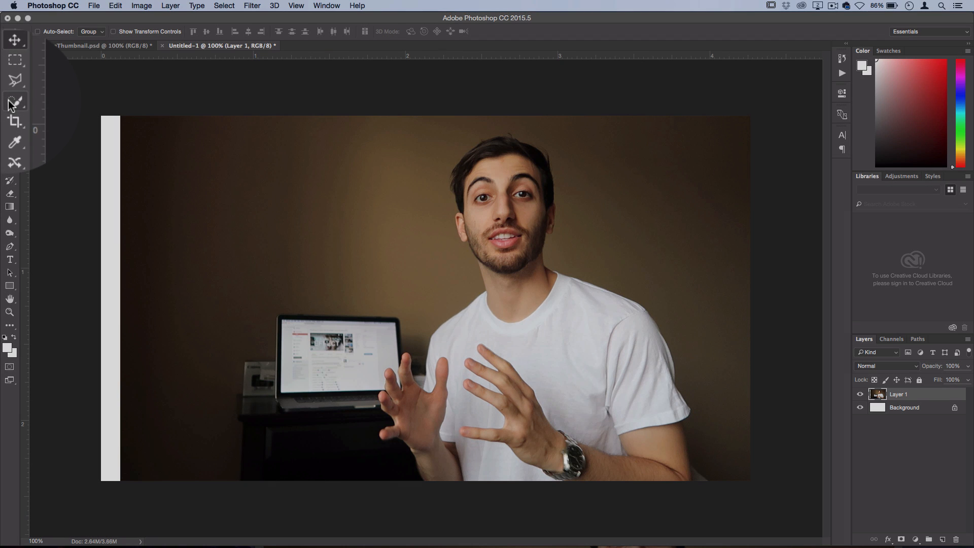
- With the Quick Selection tool and a set brush size, select the person's face and hair
{"action": "left_click", "coordinate": [10, 101]}
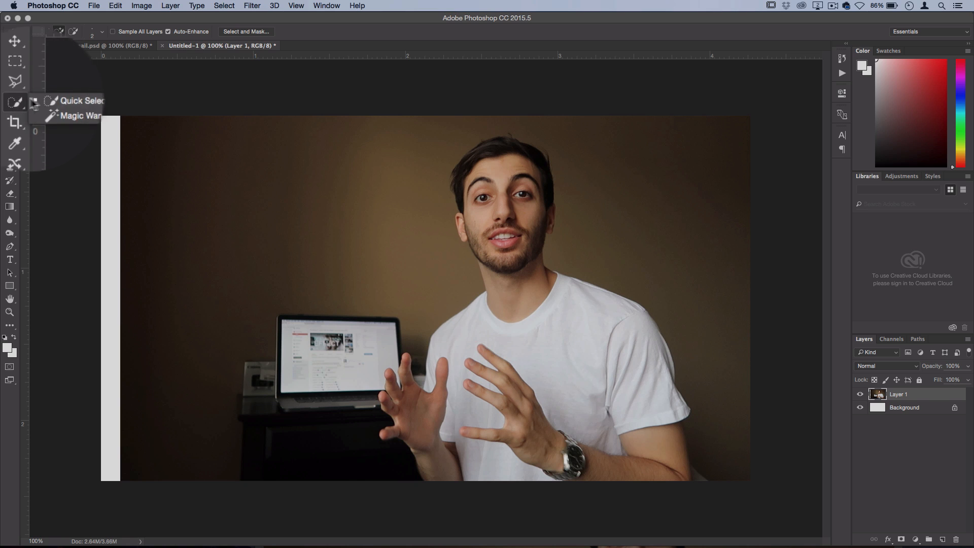
{"action": "left_click", "coordinate": [58, 99]}
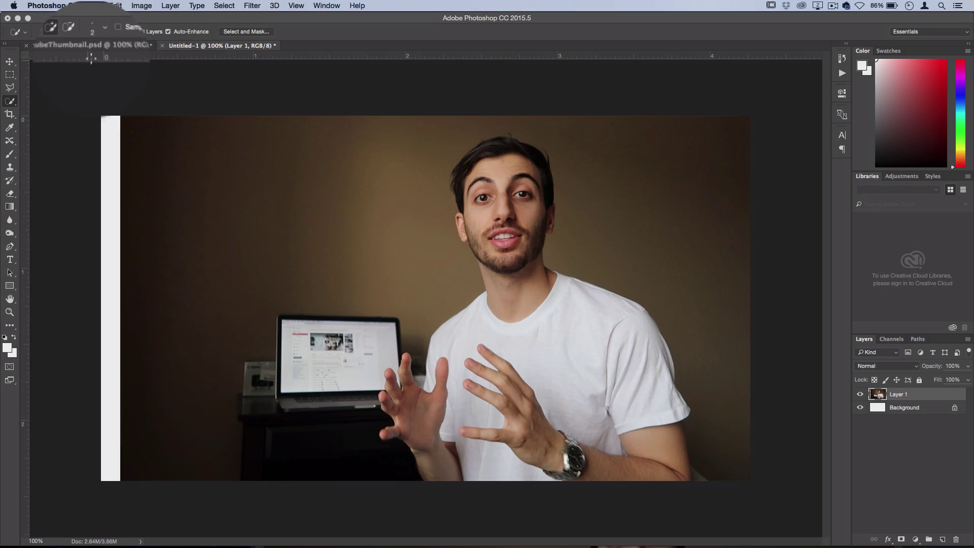
{"action": "left_click", "coordinate": [97, 31]}
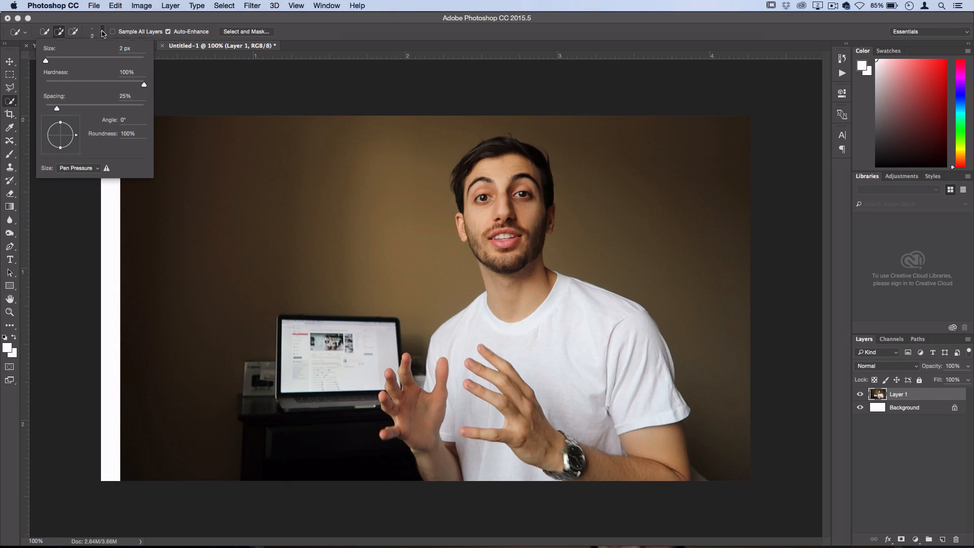
{"action": "left_click_drag", "start_coordinate": [49, 67], "coordinate": [52, 61]}
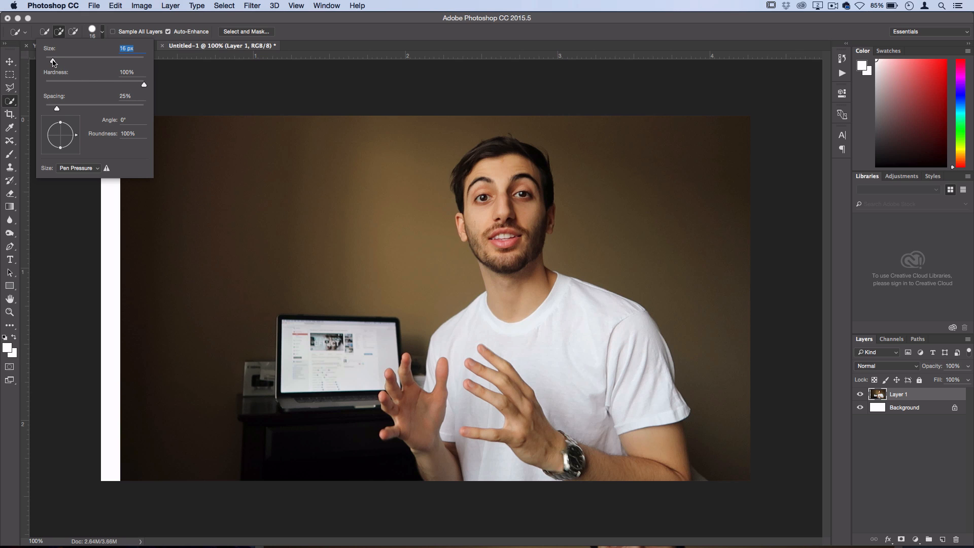
{"action": "mouse_move", "coordinate": [491, 184]}
{"action": "left_mouse_down"}
{"action": "mouse_move", "coordinate": [483, 174]}
{"action": "mouse_move", "coordinate": [632, 348]}
{"action": "mouse_move", "coordinate": [648, 442]}
{"action": "mouse_move", "coordinate": [492, 387]}
{"action": "left_mouse_up"}
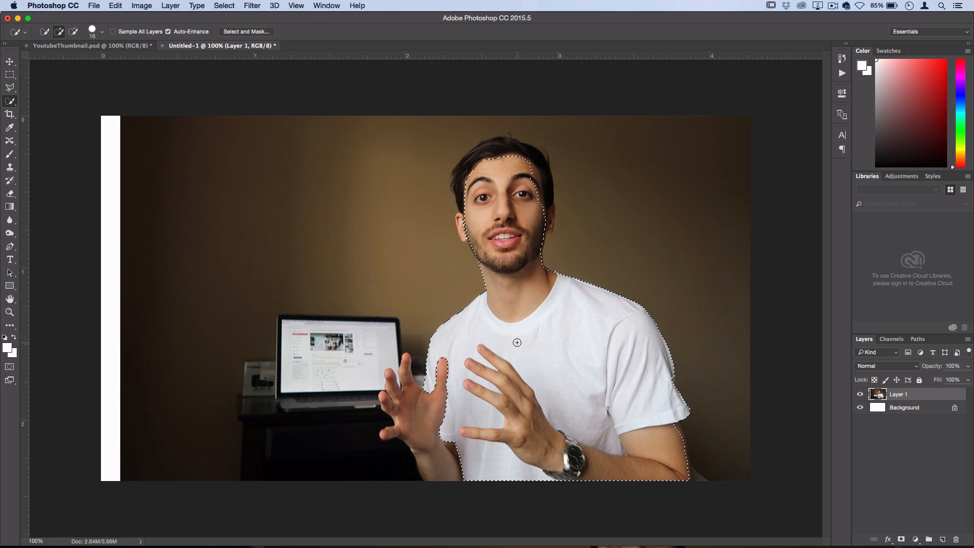
{"action": "left_click", "coordinate": [539, 184]}
{"action": "mouse_move", "coordinate": [540, 185]}
{"action": "left_mouse_down"}
{"action": "mouse_move", "coordinate": [492, 160]}
{"action": "mouse_move", "coordinate": [456, 201]}
{"action": "left_mouse_up"}
- Reduce the selection brush to about 11 px and add the raised left hand to the selection
{"action": "left_click", "coordinate": [92, 31]}
{"action": "left_click_drag", "start_coordinate": [84, 66], "coordinate": [49, 61]}
{"action": "left_click", "coordinate": [463, 224]}
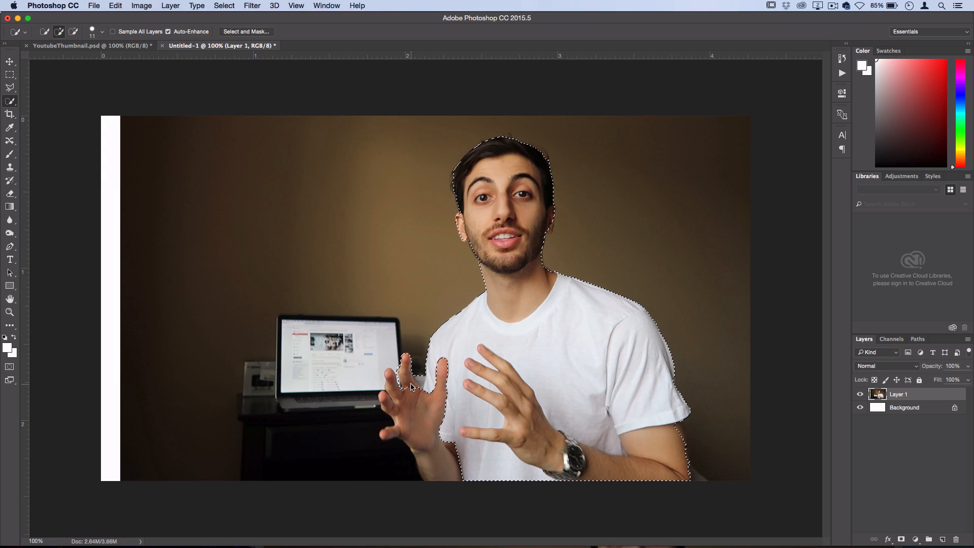
{"action": "key", "text": "bracketleft"}
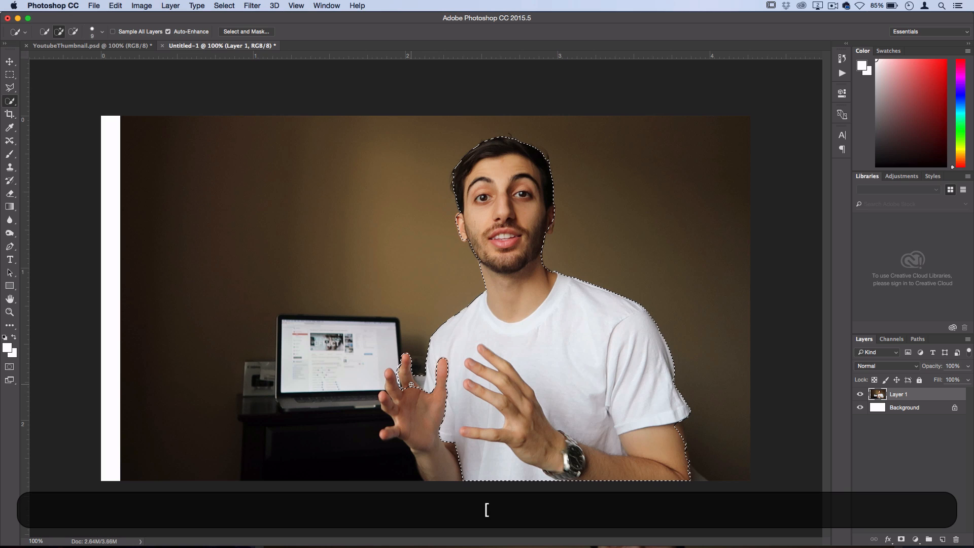
{"action": "left_click_drag", "start_coordinate": [411, 385], "coordinate": [390, 388]}
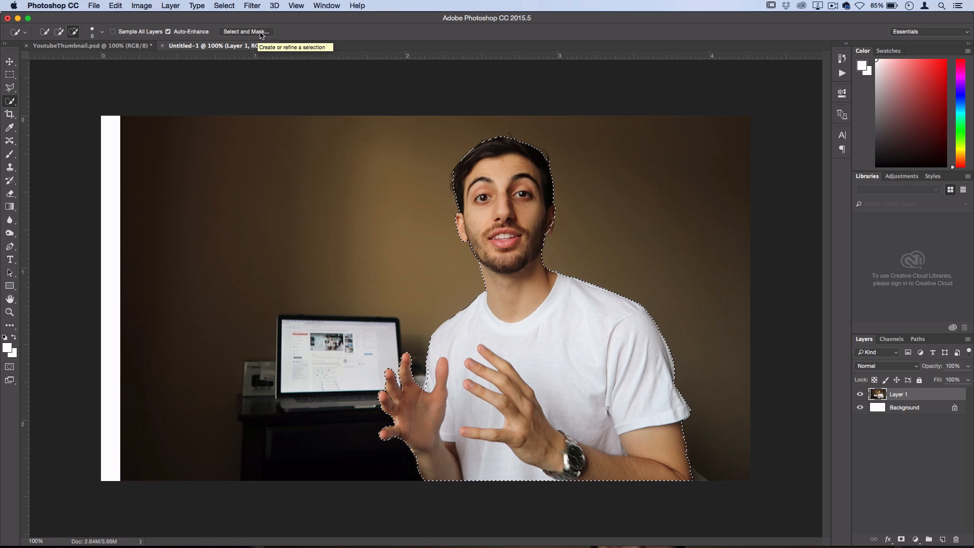
- In Select and Mask set Smooth 25, Contrast 37%, Shift Edge +38% and apply with OK
{"action": "left_click", "coordinate": [245, 31]}
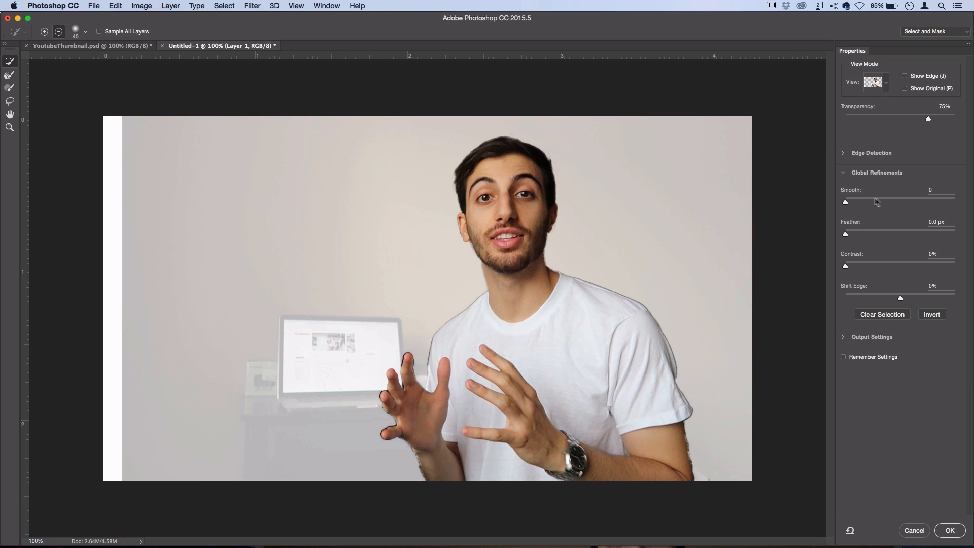
{"action": "left_click_drag", "start_coordinate": [853, 202], "coordinate": [874, 204]}
{"action": "left_click_drag", "start_coordinate": [846, 266], "coordinate": [886, 265]}
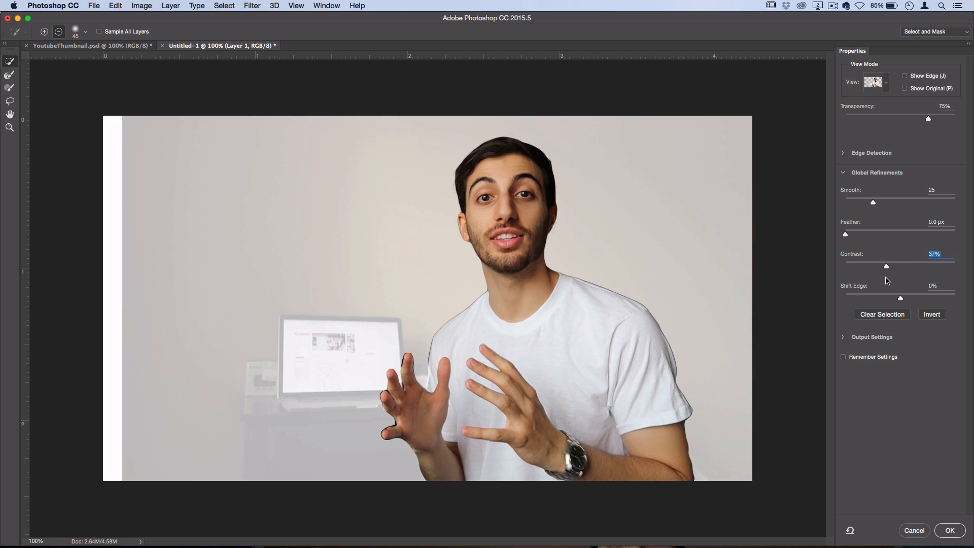
{"action": "left_click_drag", "start_coordinate": [901, 298], "coordinate": [922, 295]}
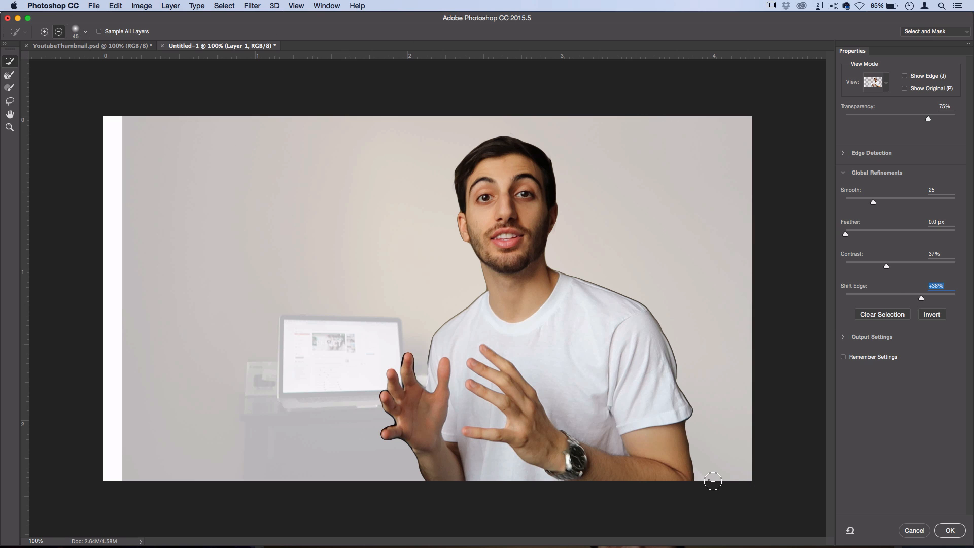
{"action": "left_click", "coordinate": [44, 31]}
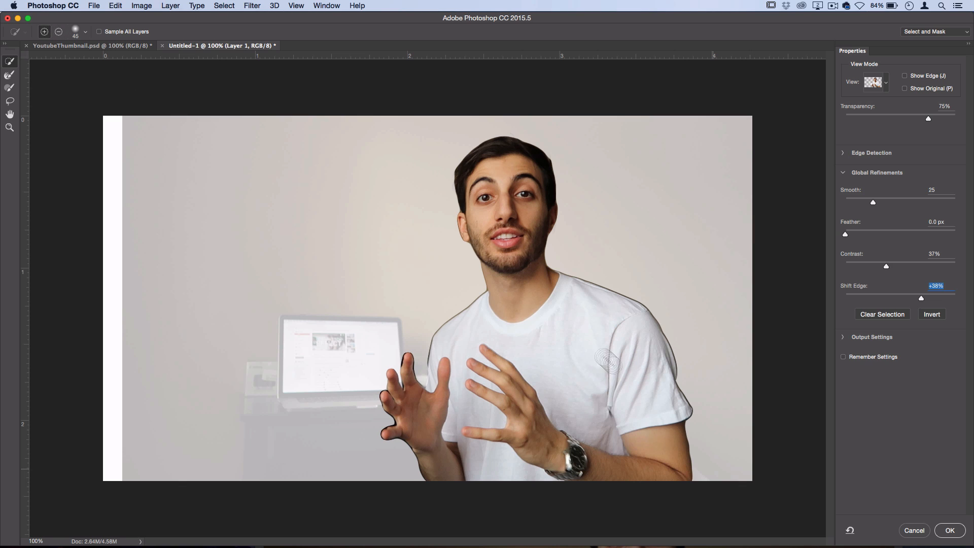
{"action": "left_click", "coordinate": [950, 531]}
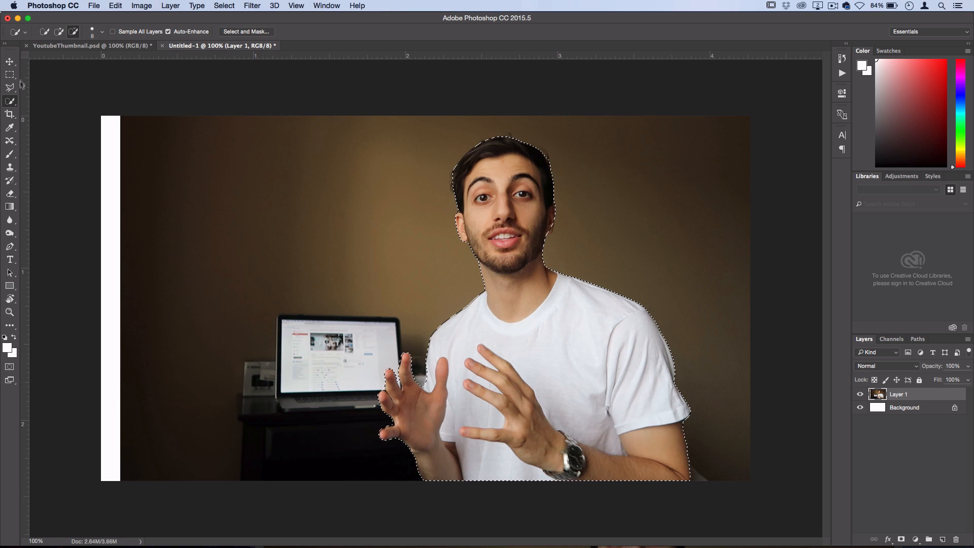
- Cut the selected person onto new Layer 2, hide Layer 1, and nudge the cut-out slightly right
{"action": "right_click", "coordinate": [338, 171]}
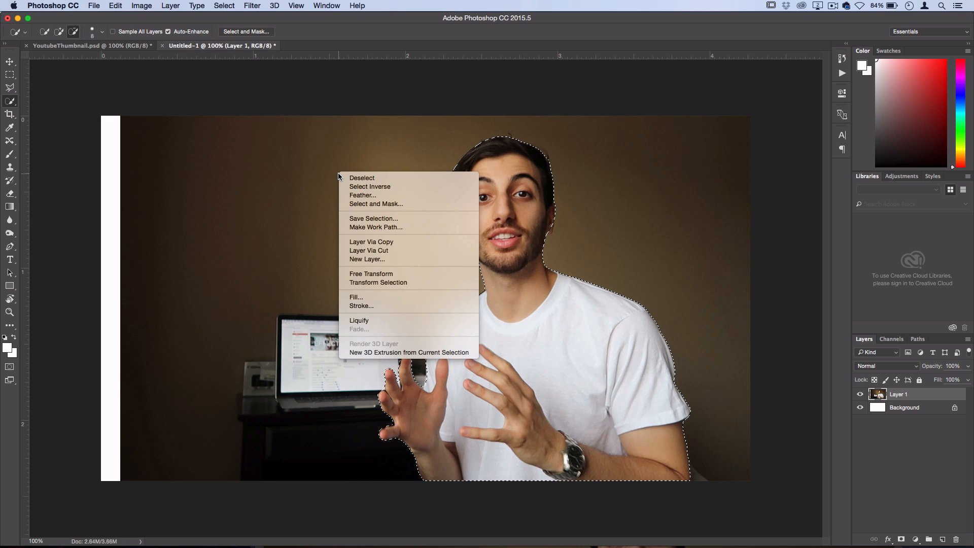
{"action": "left_click", "coordinate": [404, 250]}
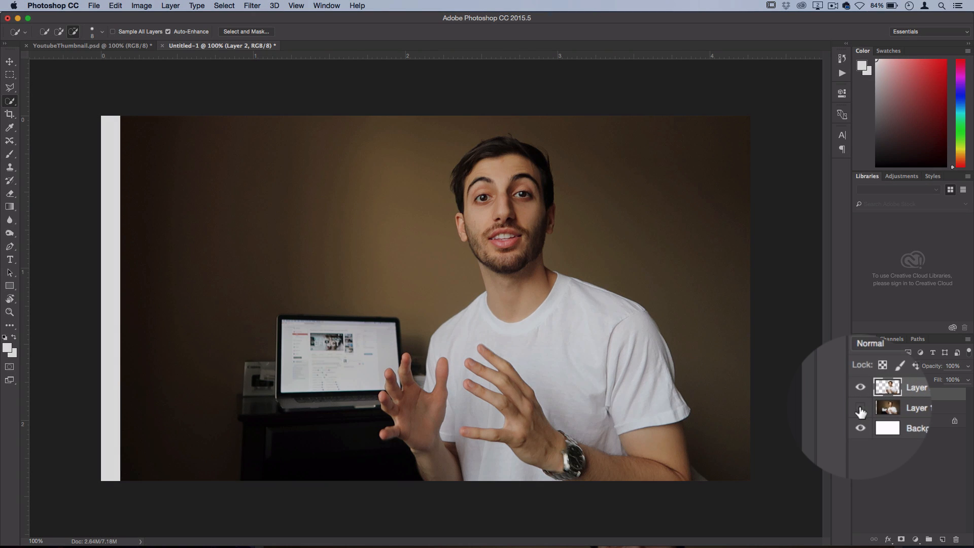
{"action": "left_click", "coordinate": [861, 408]}
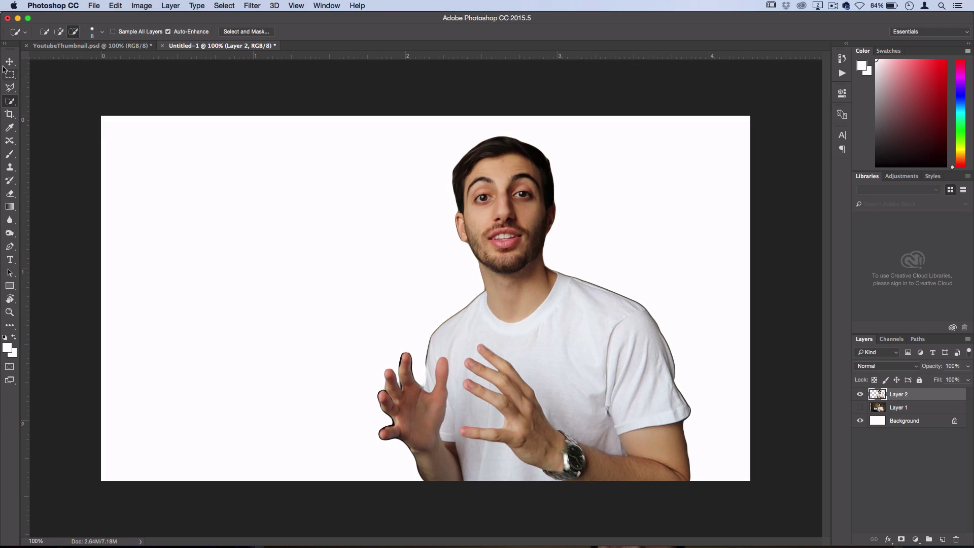
{"action": "left_click", "coordinate": [10, 62]}
{"action": "left_click_drag", "start_coordinate": [527, 328], "coordinate": [530, 327]}
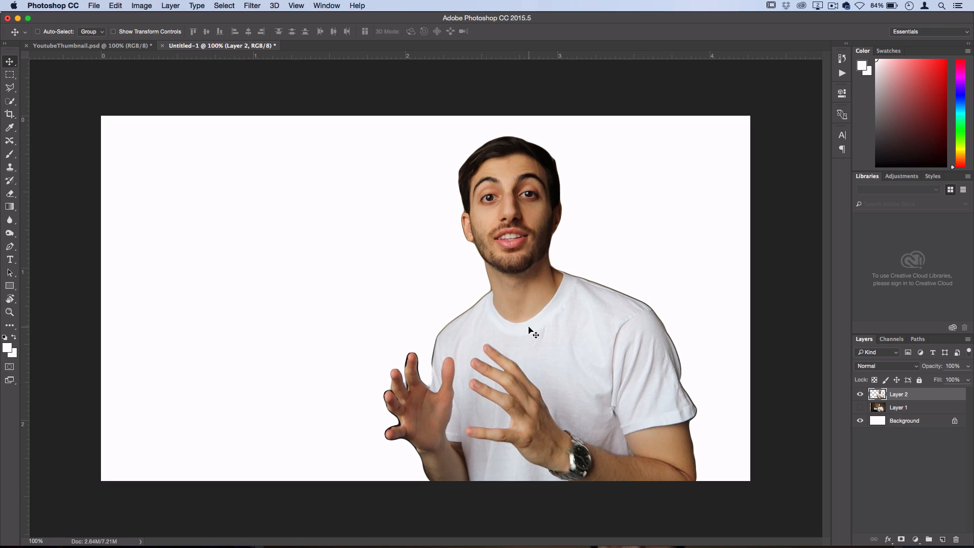
{"action": "left_click", "coordinate": [895, 420]}
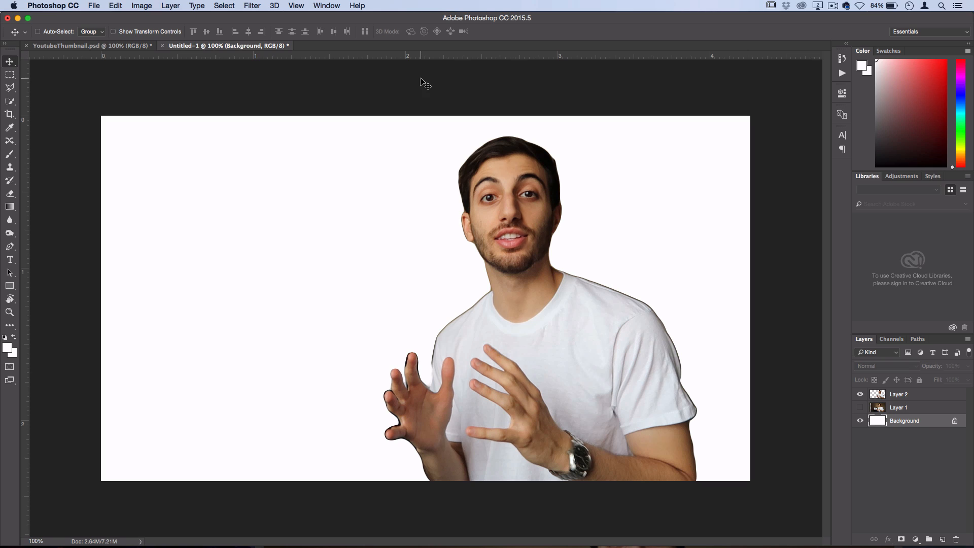
- Add a Solid Color fill layer and pick an orange shade in the Color Picker for the background
{"action": "left_click", "coordinate": [171, 5]}
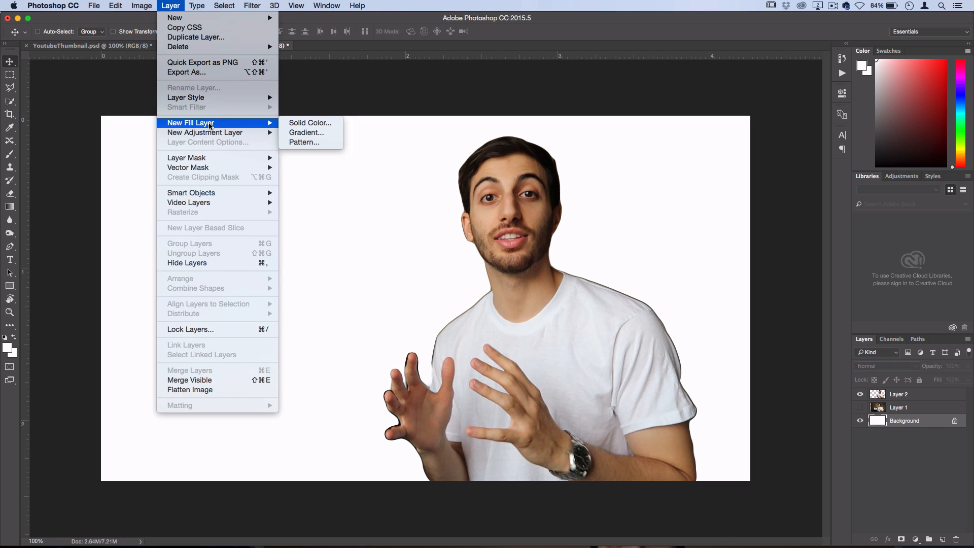
{"action": "mouse_move", "coordinate": [191, 123]}
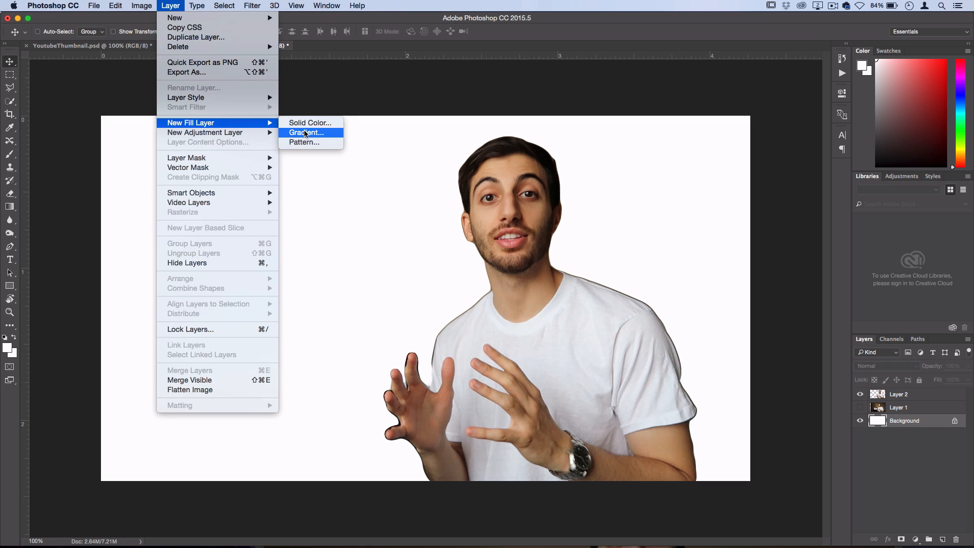
{"action": "left_click", "coordinate": [310, 123]}
{"action": "left_click", "coordinate": [448, 194]}
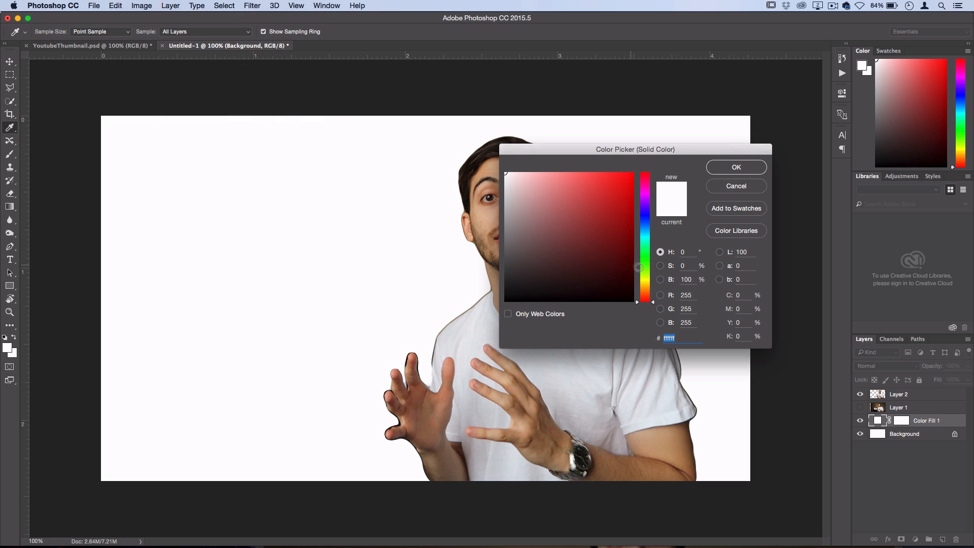
{"action": "left_click", "coordinate": [649, 288]}
{"action": "left_click", "coordinate": [631, 176]}
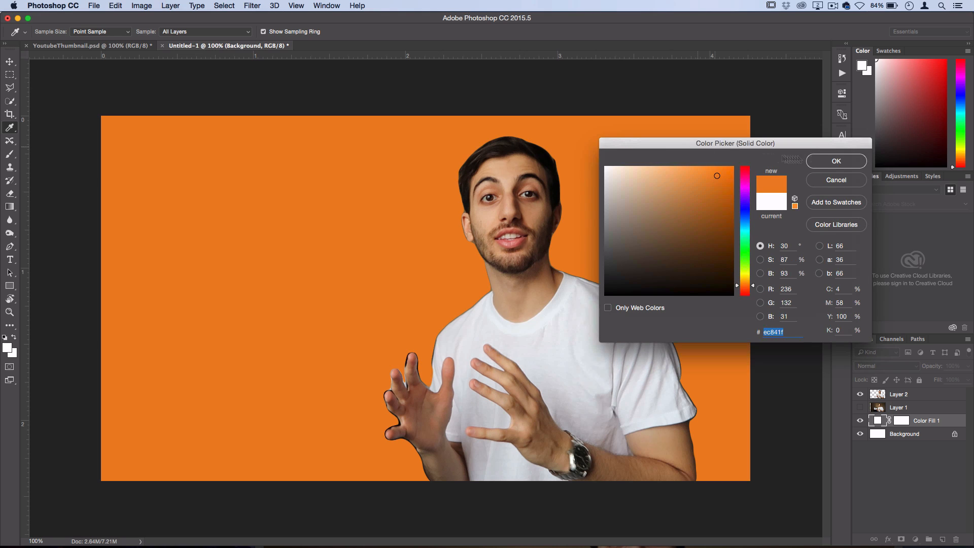
{"action": "left_click", "coordinate": [830, 160]}
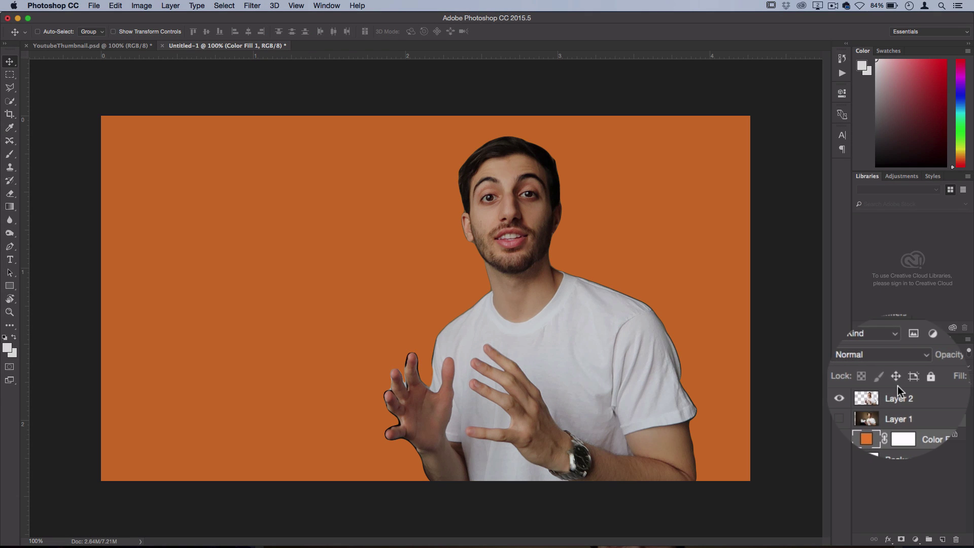
- Move Layer 2 slightly left, then in Blending Options enable a thicker Stroke around the person
{"action": "left_click", "coordinate": [898, 397]}
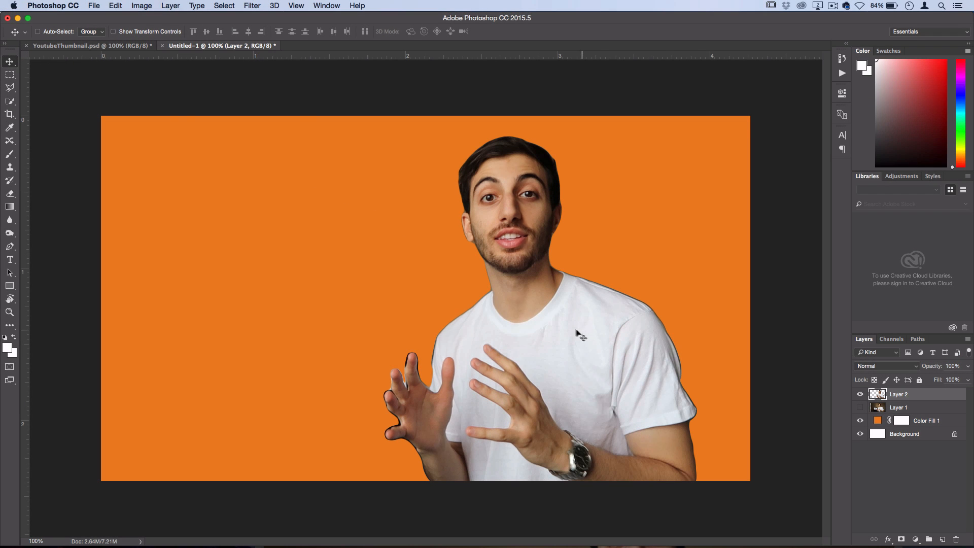
{"action": "mouse_move", "coordinate": [579, 336]}
{"action": "left_mouse_down"}
{"action": "mouse_move", "coordinate": [383, 340]}
{"action": "mouse_move", "coordinate": [303, 329]}
{"action": "mouse_move", "coordinate": [608, 326]}
{"action": "mouse_move", "coordinate": [587, 332]}
{"action": "left_mouse_up"}
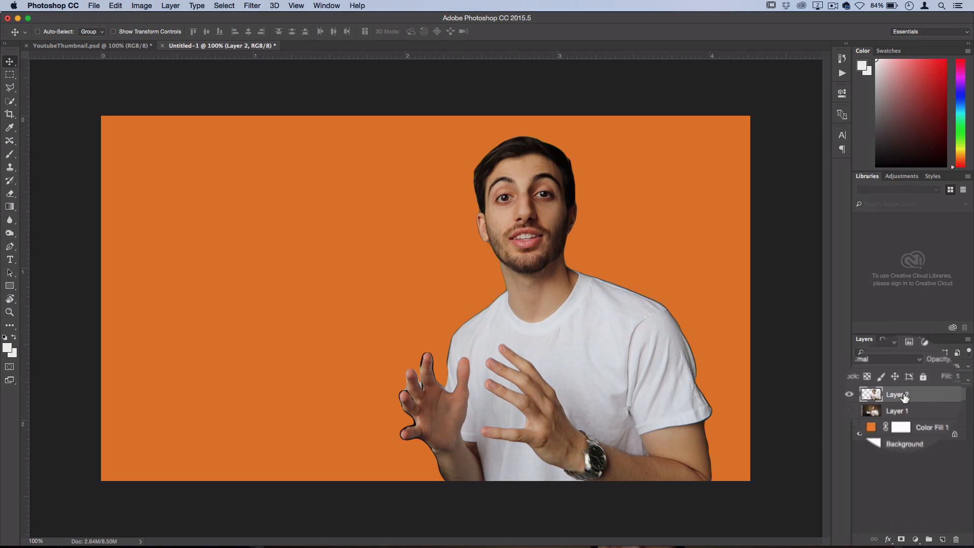
{"action": "right_click", "coordinate": [906, 397]}
{"action": "left_click", "coordinate": [841, 140]}
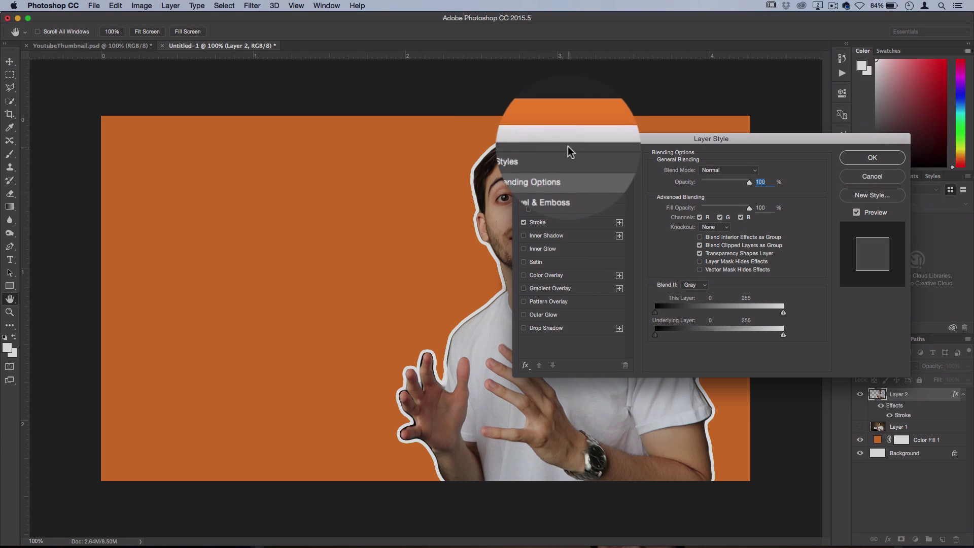
{"action": "left_click_drag", "start_coordinate": [711, 139], "coordinate": [809, 138]}
{"action": "left_click", "coordinate": [646, 223]}
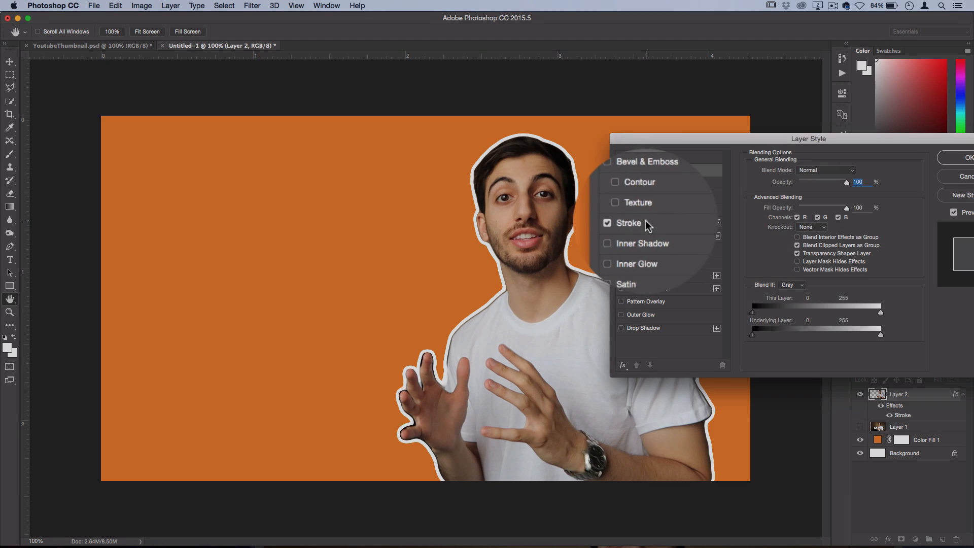
{"action": "left_click_drag", "start_coordinate": [788, 171], "coordinate": [792, 173]}
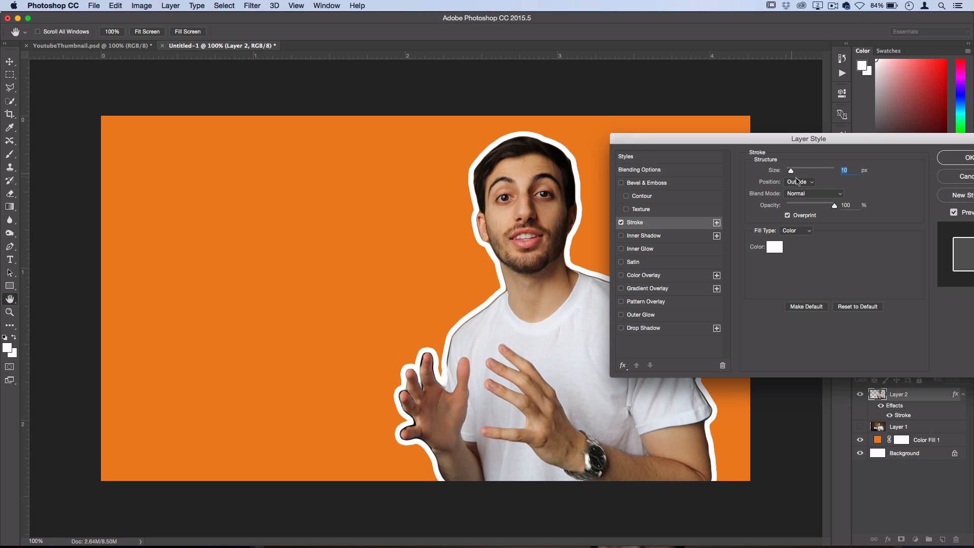
- Set the stroke Position to Outside, keep its colour white, and apply the outline style
{"action": "left_click", "coordinate": [806, 184]}
{"action": "left_click", "coordinate": [800, 189]}
{"action": "left_click", "coordinate": [803, 183]}
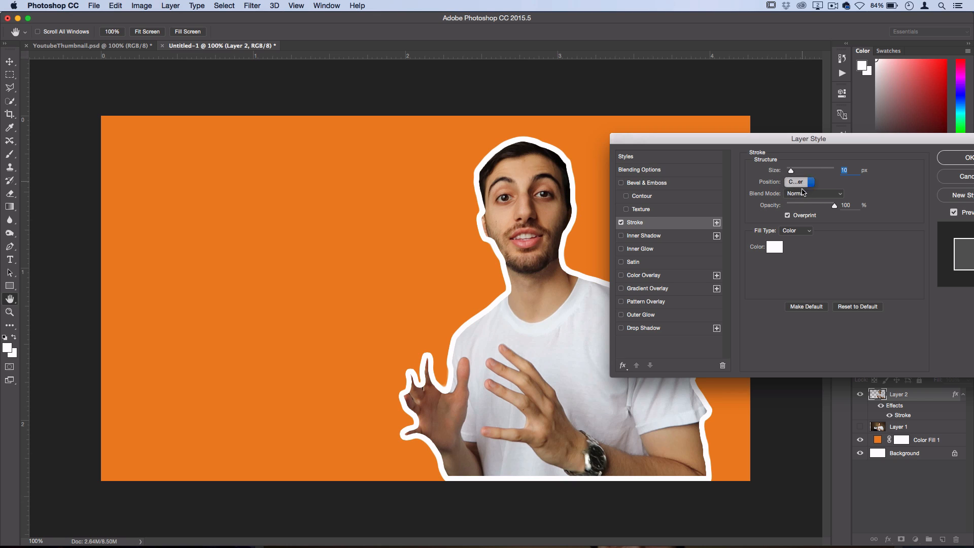
{"action": "left_click", "coordinate": [805, 184]}
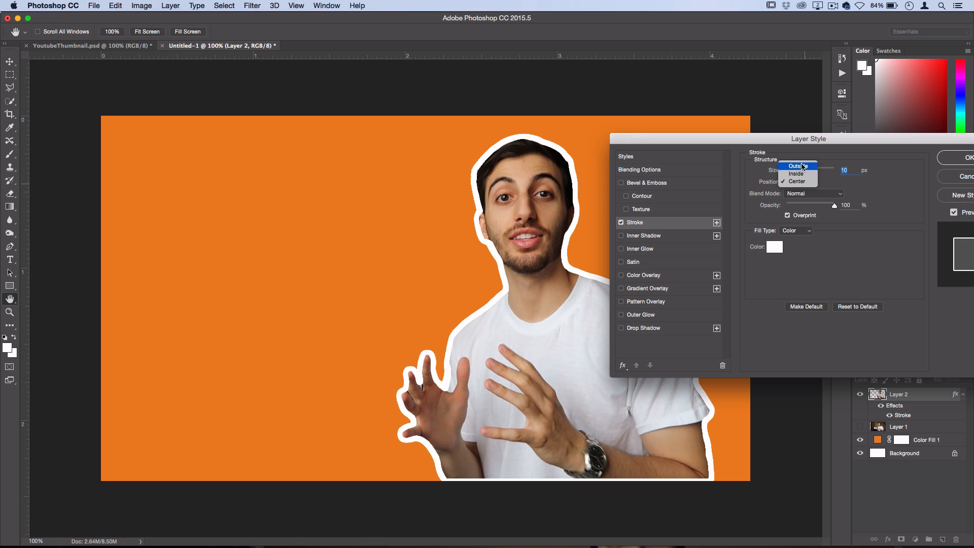
{"action": "left_click", "coordinate": [799, 165]}
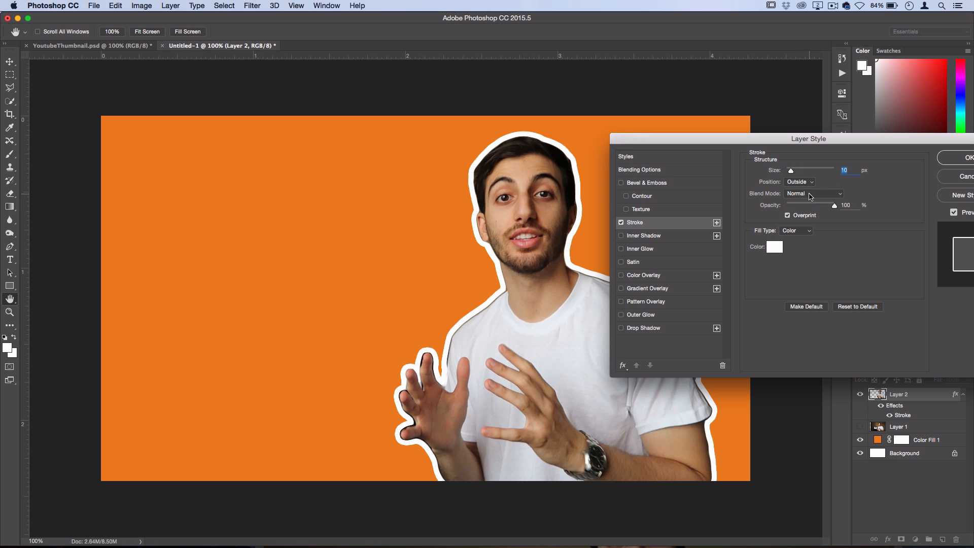
{"action": "left_click", "coordinate": [775, 247]}
{"action": "left_click", "coordinate": [828, 177]}
{"action": "left_click", "coordinate": [958, 161]}
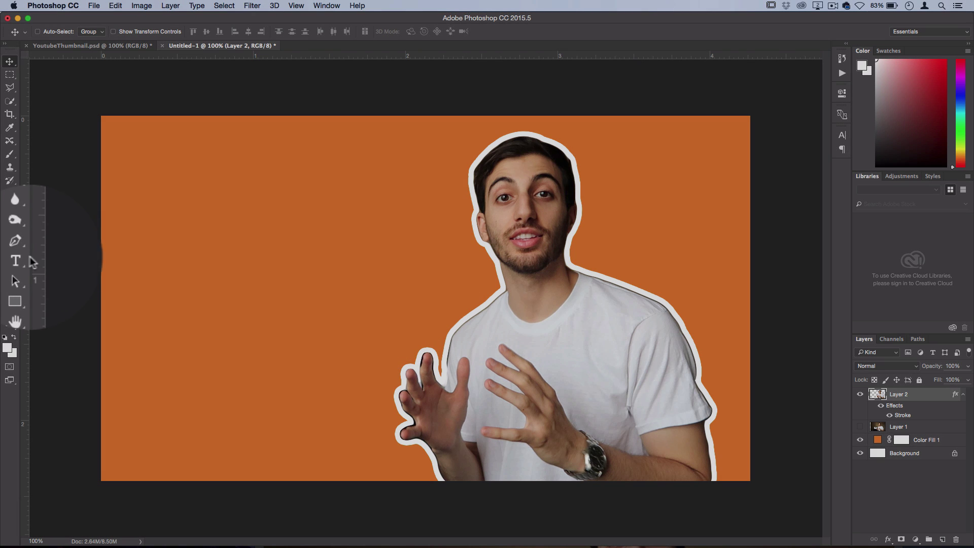
{"action": "left_click", "coordinate": [10, 260]}
- Choose the Phosphate font in its Inline style for the Type tool
{"action": "left_click", "coordinate": [129, 31]}
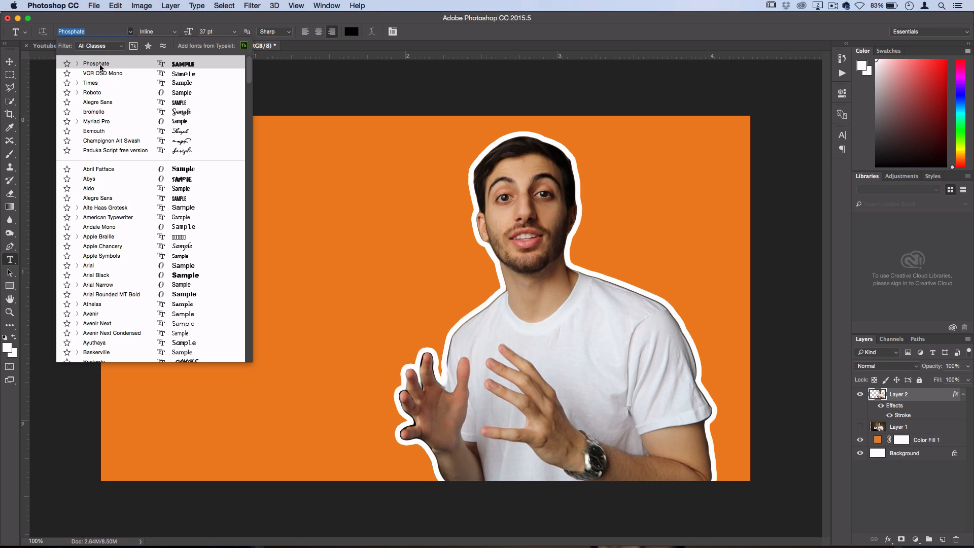
{"action": "left_click", "coordinate": [98, 66]}
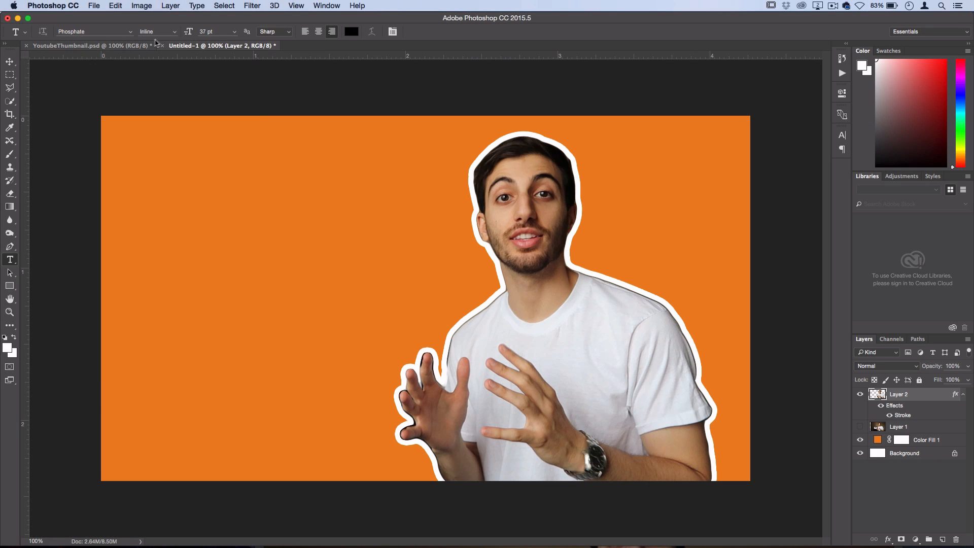
{"action": "left_click", "coordinate": [157, 32]}
{"action": "key", "text": "Escape"}
- Type HOW TO in capitals and move it into place at the upper left of the thumbnail
{"action": "left_click", "coordinate": [141, 190]}
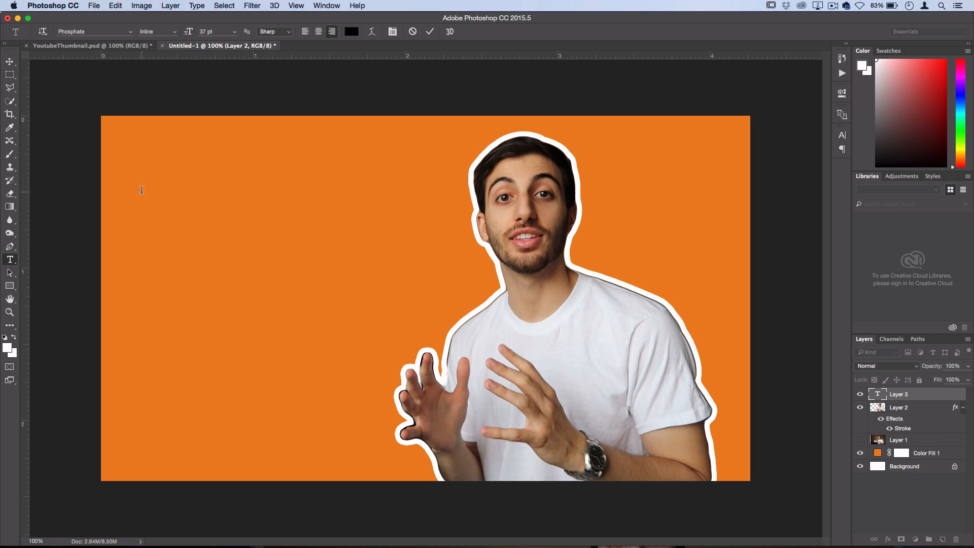
{"action": "type", "text": "O"}
{"action": "key", "text": "BackSpace"}
{"action": "type", "text": "W"}
{"action": "key", "text": "BackSpace"}
{"action": "type", "text": "OW TO"}
{"action": "left_click", "coordinate": [15, 65]}
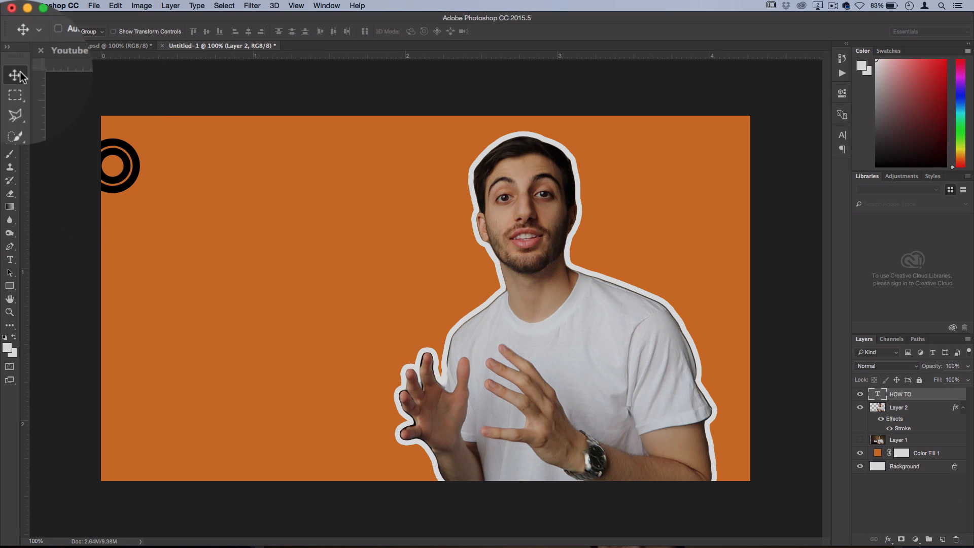
{"action": "left_click_drag", "start_coordinate": [163, 262], "coordinate": [441, 265]}
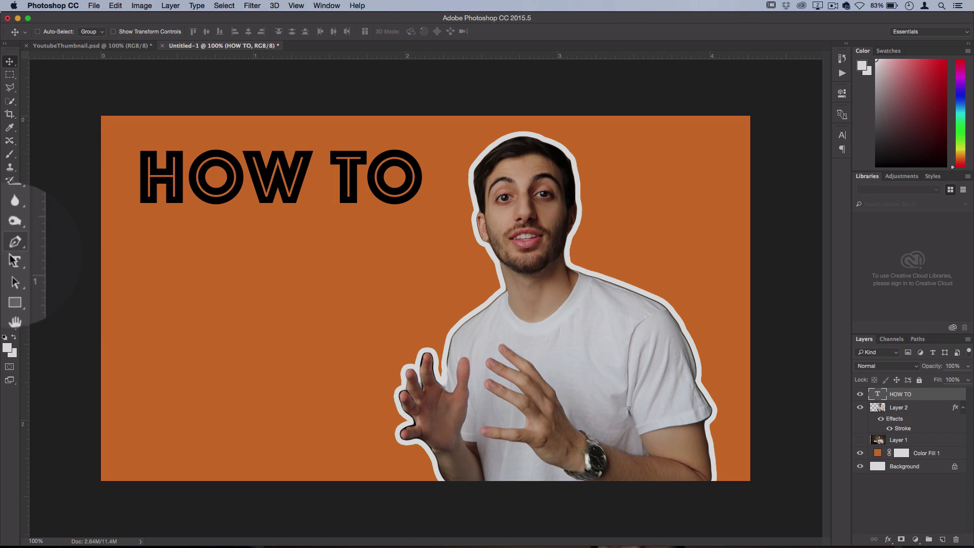
- Add a MAKE A text line under HOW TO and Free Transform it wider to match HOW TO
{"action": "left_click", "coordinate": [10, 260]}
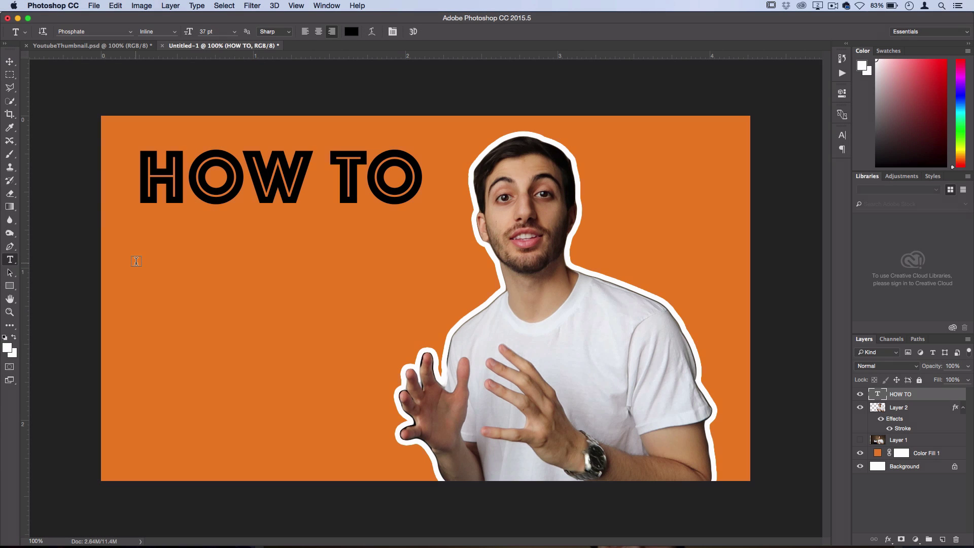
{"action": "left_click", "coordinate": [135, 261]}
{"action": "type", "text": "A"}
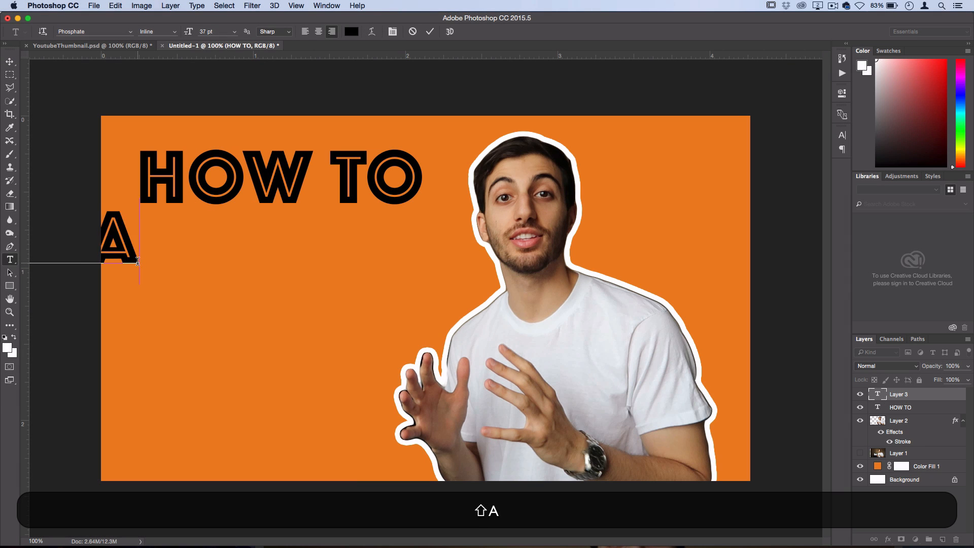
{"action": "type", "text": "MAKE A"}
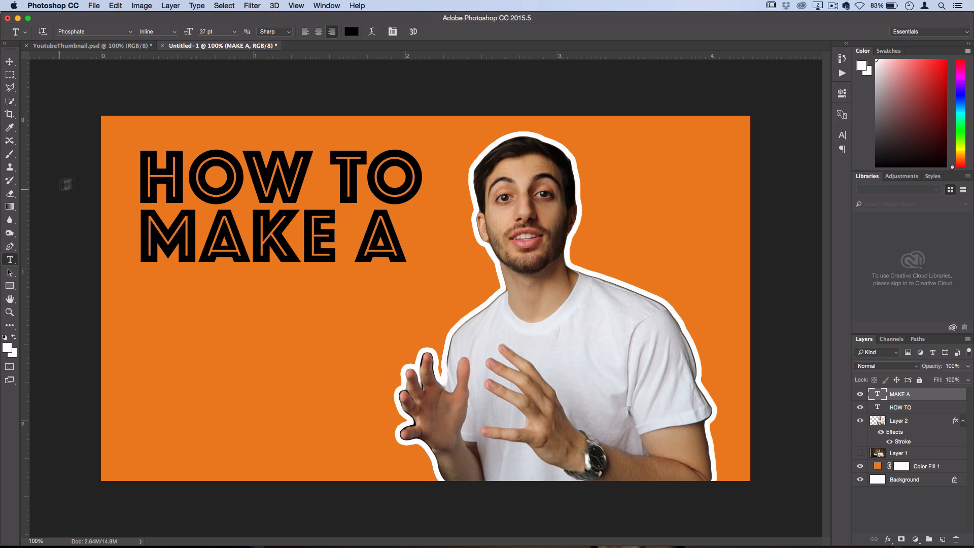
{"action": "key", "text": "super+t"}
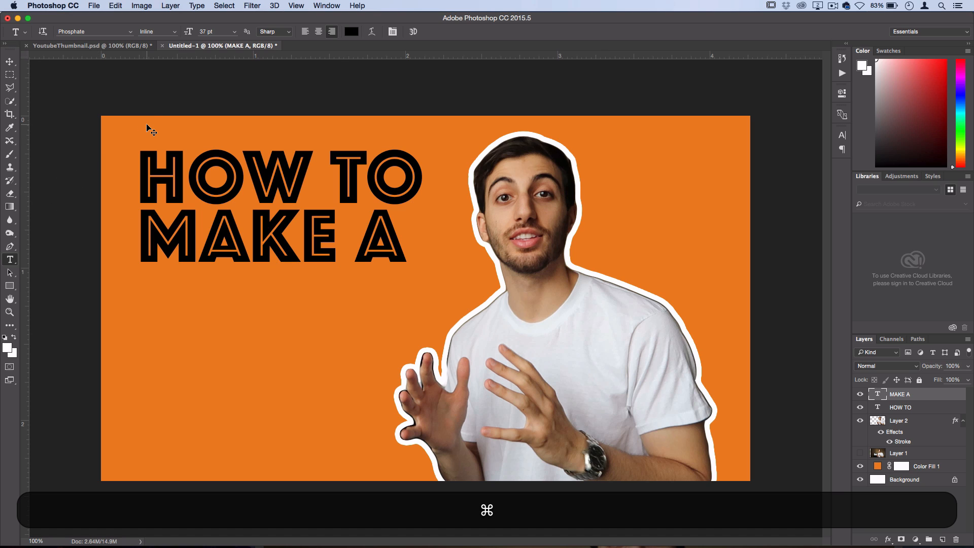
{"action": "left_click", "coordinate": [113, 9]}
{"action": "key", "text": "Escape"}
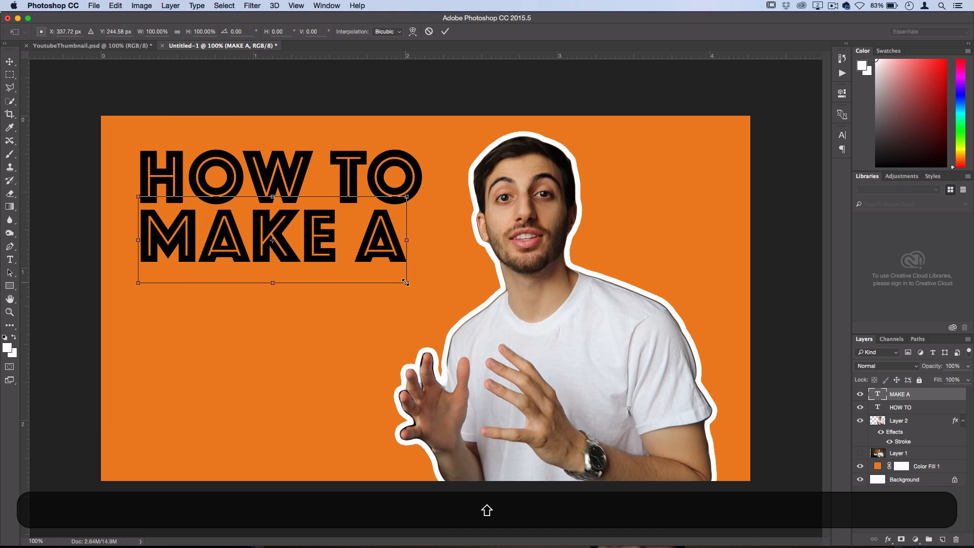
{"action": "left_click_drag", "start_coordinate": [405, 283], "coordinate": [419, 293]}
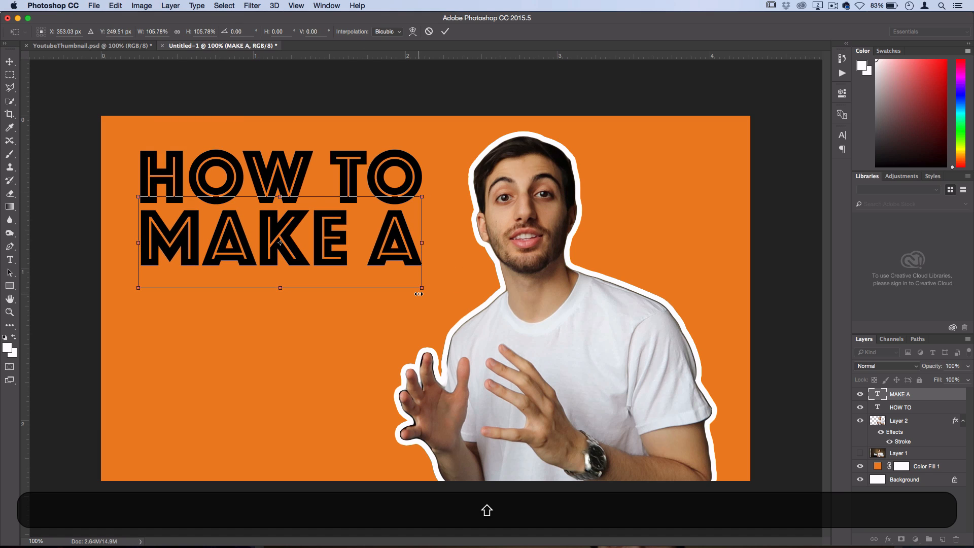
{"action": "key", "text": "Return"}
{"action": "key", "text": "t"}
- Add a THUMBNAIL! line below and Shift-scale it down to the width of the lines above
{"action": "left_click", "coordinate": [138, 327]}
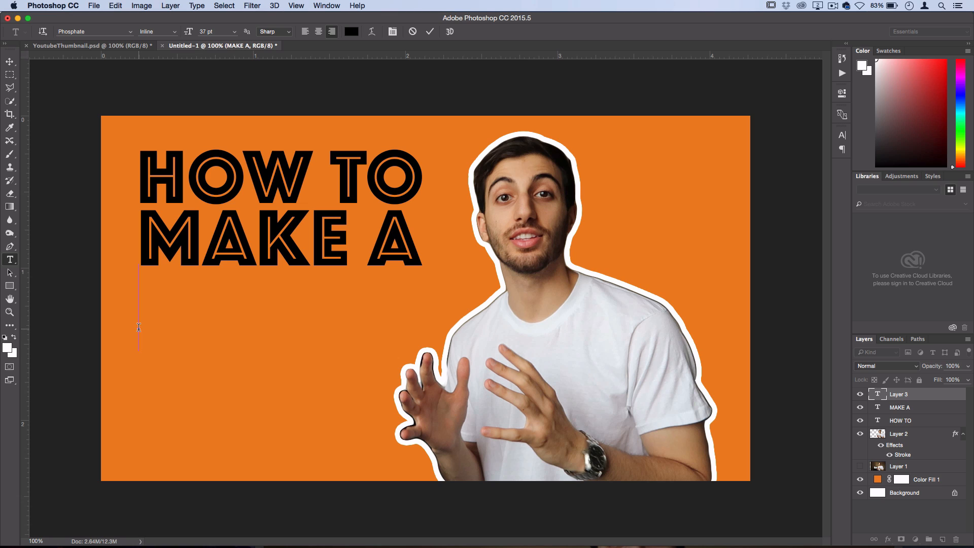
{"action": "type", "text": "H"}
{"action": "key", "text": "BackSpace"}
{"action": "type", "text": "A"}
{"action": "key", "text": "BackSpace"}
{"action": "type", "text": "L"}
{"action": "key", "text": "BackSpace"}
{"action": "type", "text": "IL!"}
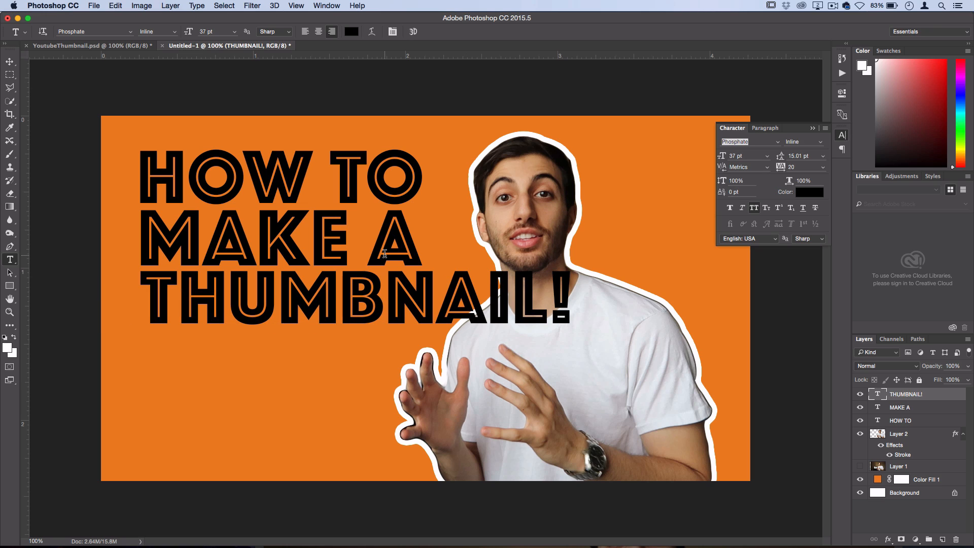
{"action": "key", "text": "super+t"}
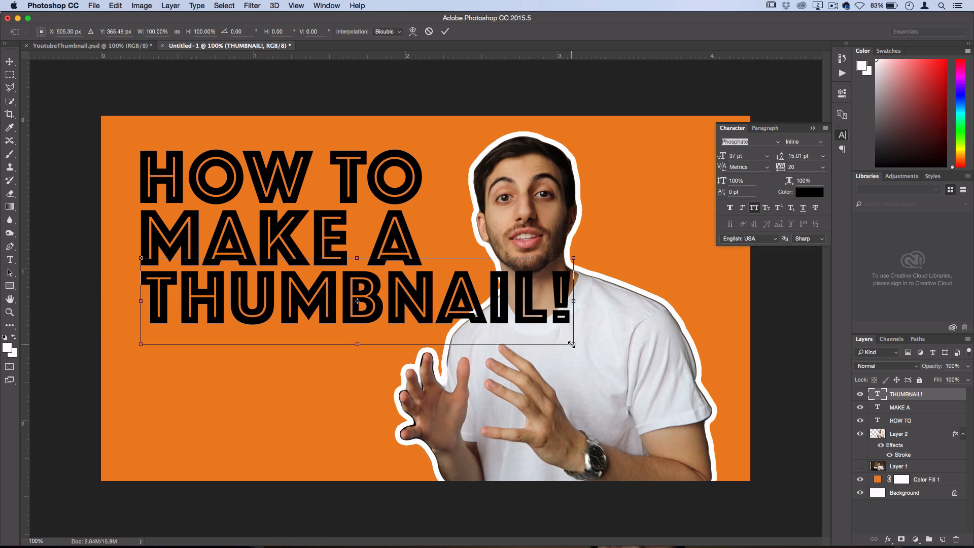
{"action": "key", "text": "shift"}
{"action": "left_click_drag", "start_coordinate": [573, 345], "coordinate": [434, 267]}
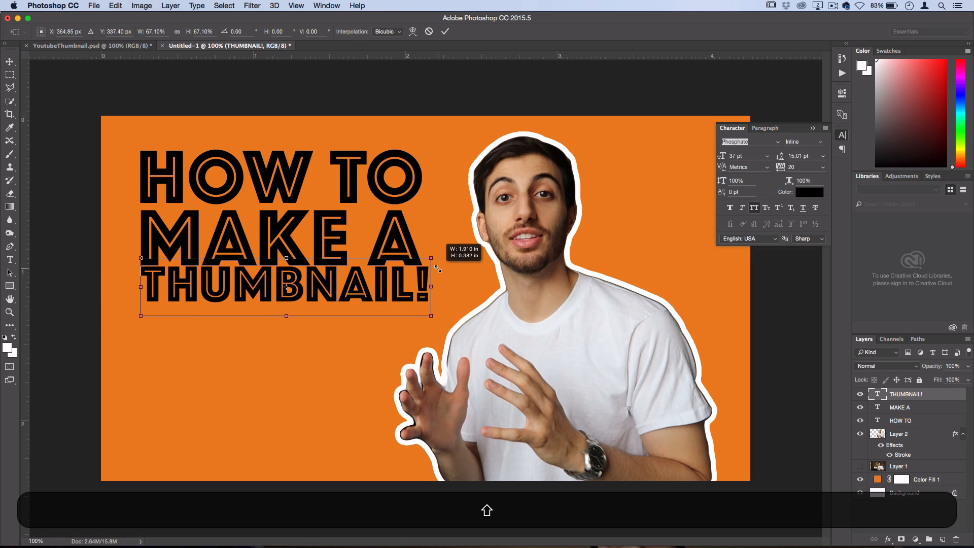
{"action": "key", "text": "Return"}
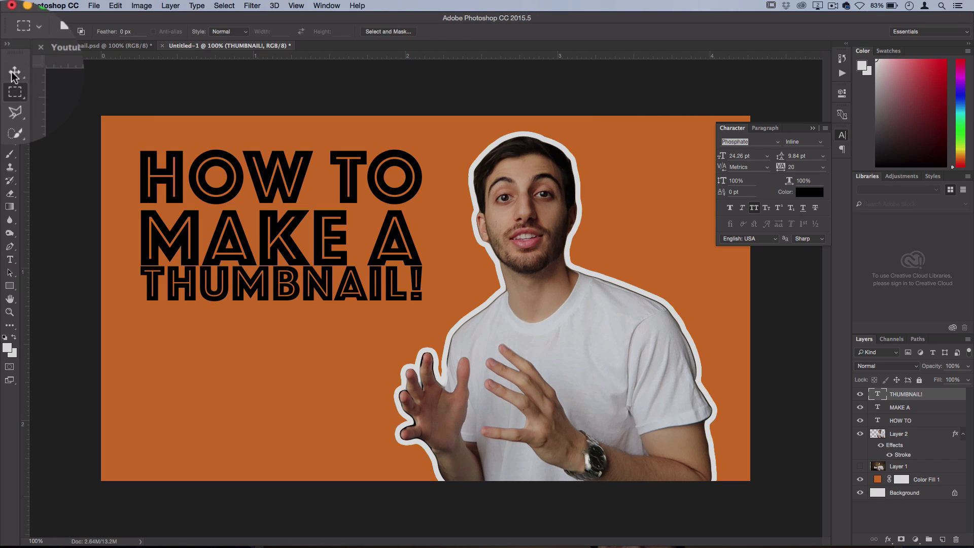
- Nudge the THUMBNAIL! line down and the MAKE A line up with the arrow keys
{"action": "left_click", "coordinate": [15, 61]}
{"action": "key", "text": "Down"}
{"action": "key", "text": "Down"}
{"action": "key", "text": "Down"}
{"action": "key", "text": "Down"}
{"action": "key", "text": "Down"}
{"action": "key", "text": "Down"}
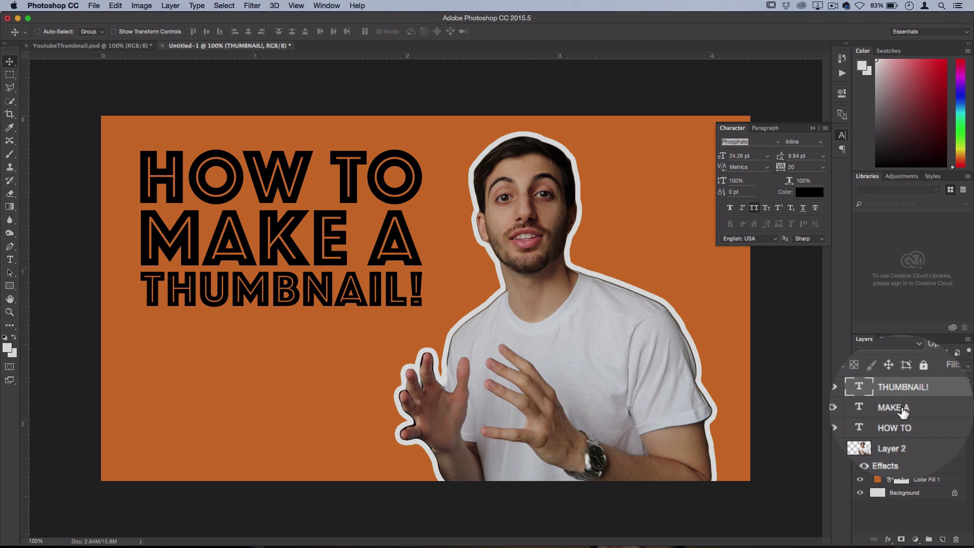
{"action": "left_click", "coordinate": [900, 407]}
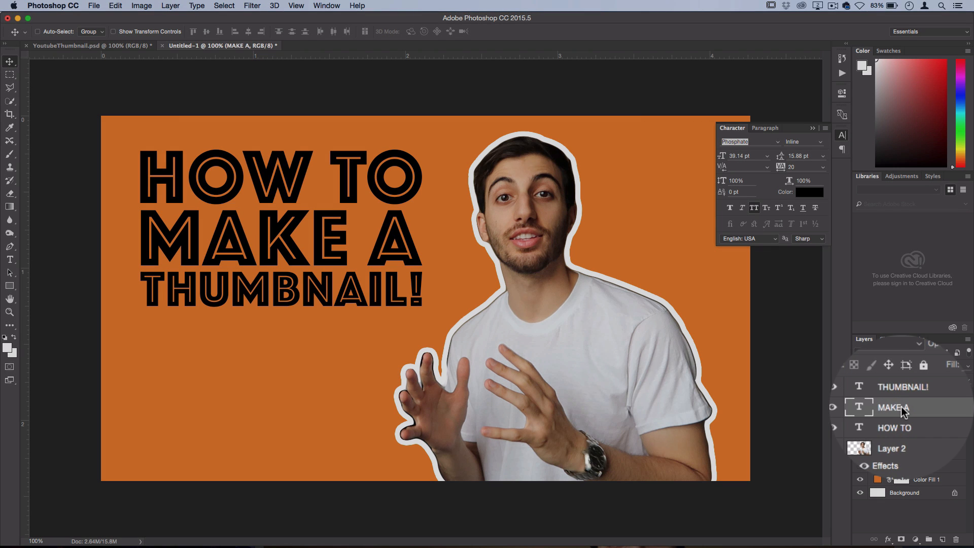
{"action": "key", "text": "Up"}
{"action": "key", "text": "Up"}
{"action": "key", "text": "Up"}
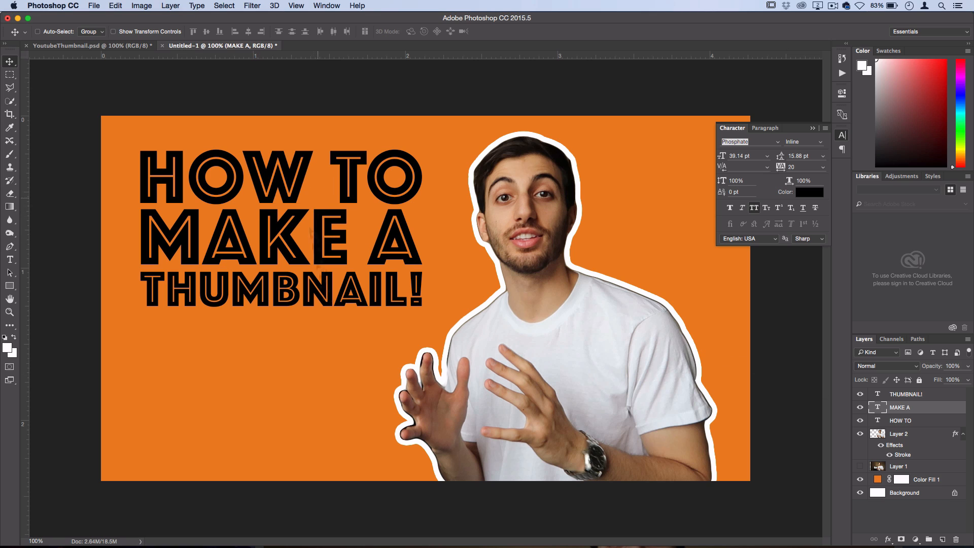
- Shift-select the three text layers, group them as Group 1, and drag the title up-left
{"action": "left_click", "coordinate": [901, 422]}
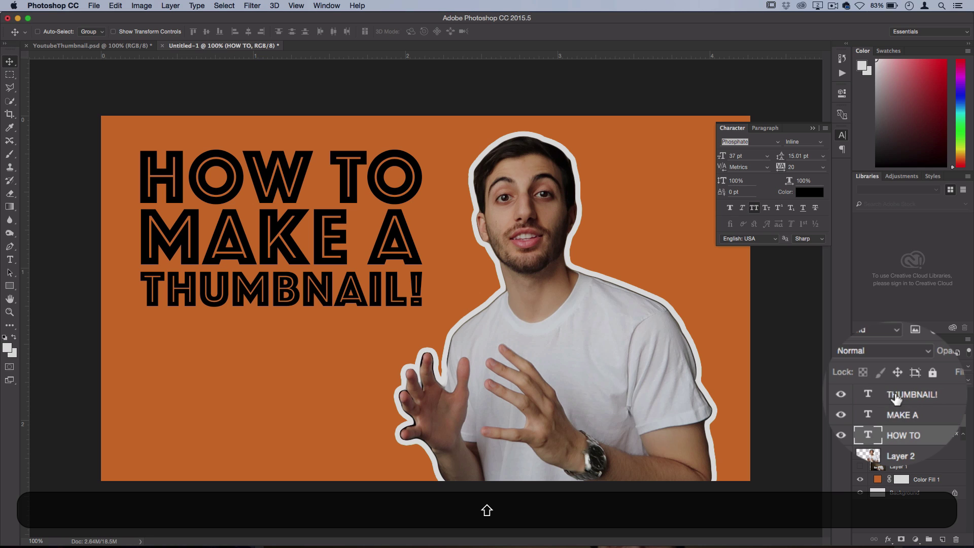
{"action": "left_click", "coordinate": [897, 396], "text": "shift"}
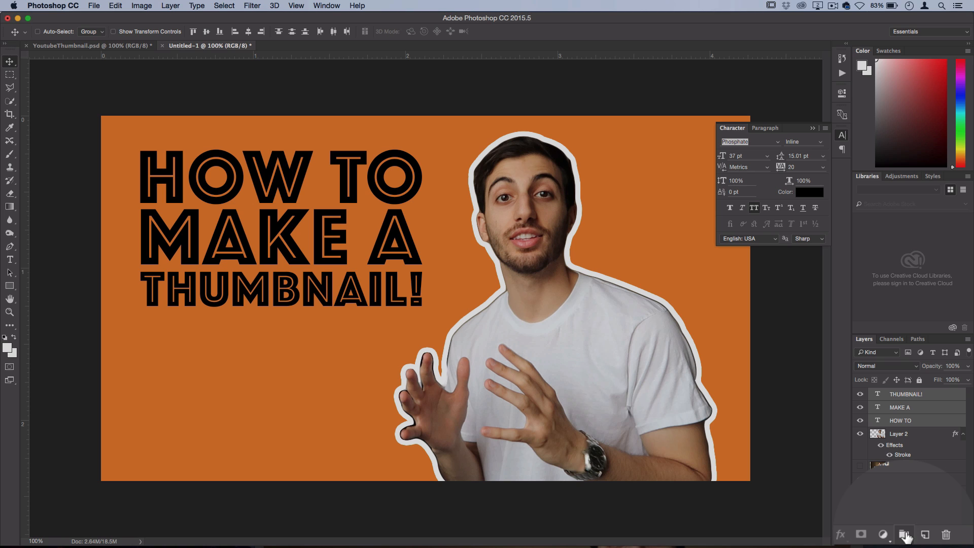
{"action": "left_click", "coordinate": [906, 536]}
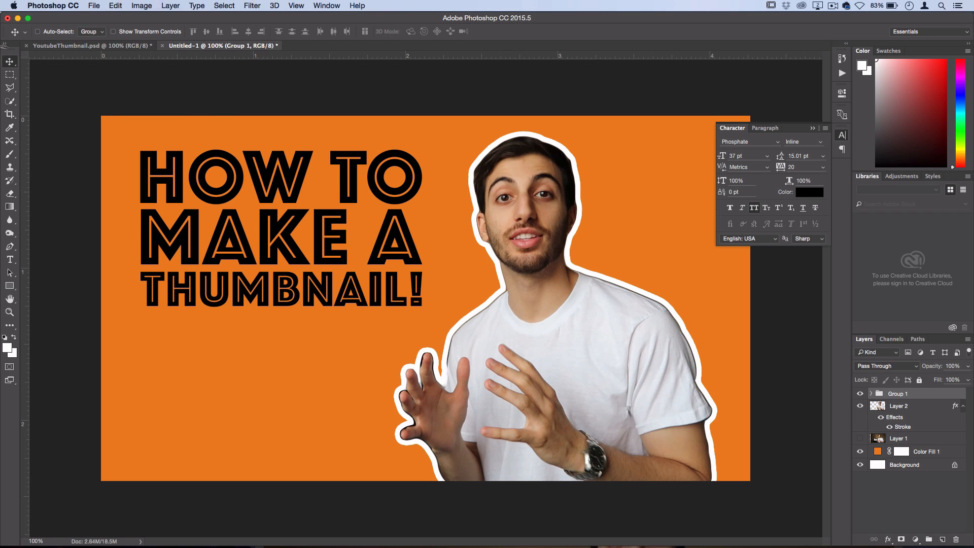
{"action": "mouse_move", "coordinate": [225, 226]}
{"action": "left_mouse_down"}
{"action": "mouse_move", "coordinate": [183, 219]}
{"action": "mouse_move", "coordinate": [218, 228]}
{"action": "left_mouse_up"}
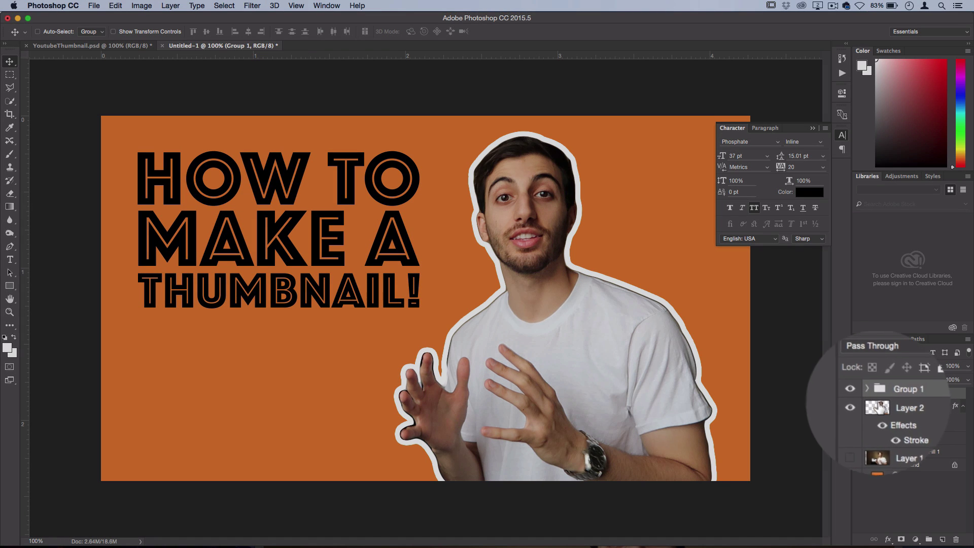
{"action": "left_click", "coordinate": [867, 389]}
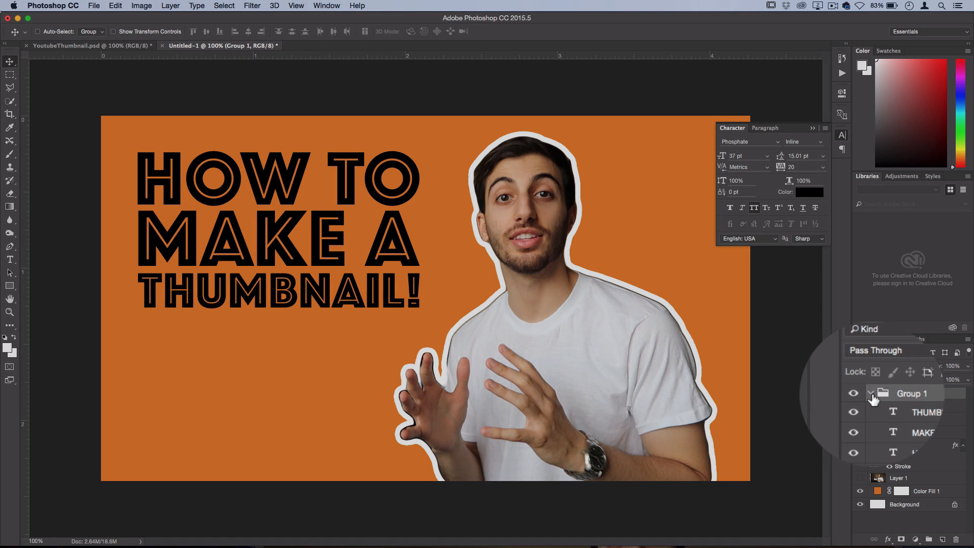
{"action": "left_click", "coordinate": [872, 394]}
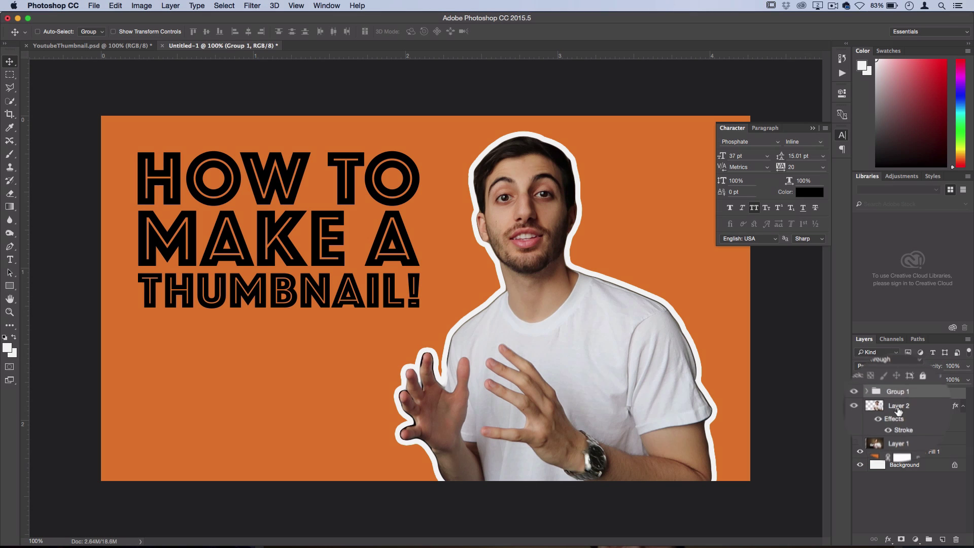
{"action": "left_click", "coordinate": [899, 406]}
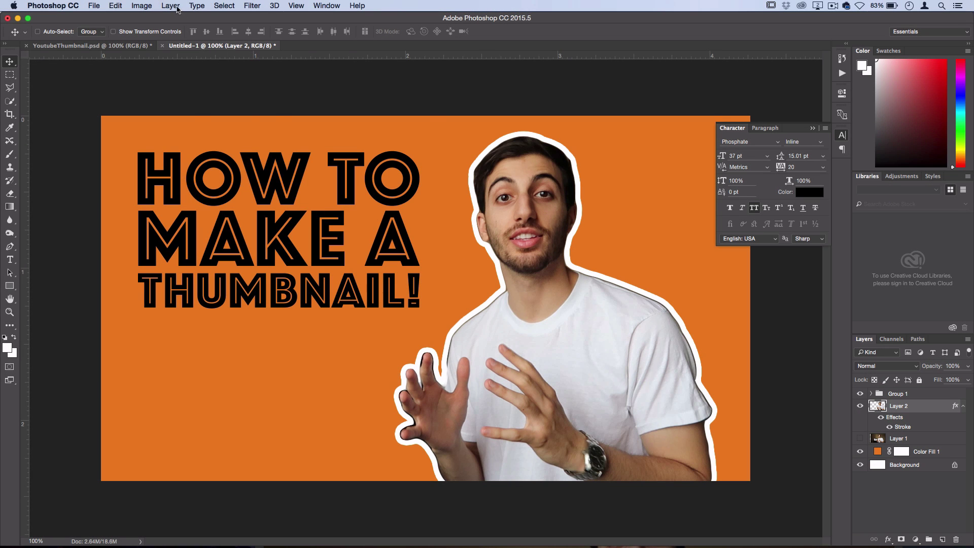
- Draw a white-filled rectangle on new Layer 3 covering all three title lines
{"action": "left_click", "coordinate": [170, 6]}
{"action": "mouse_move", "coordinate": [175, 16]}
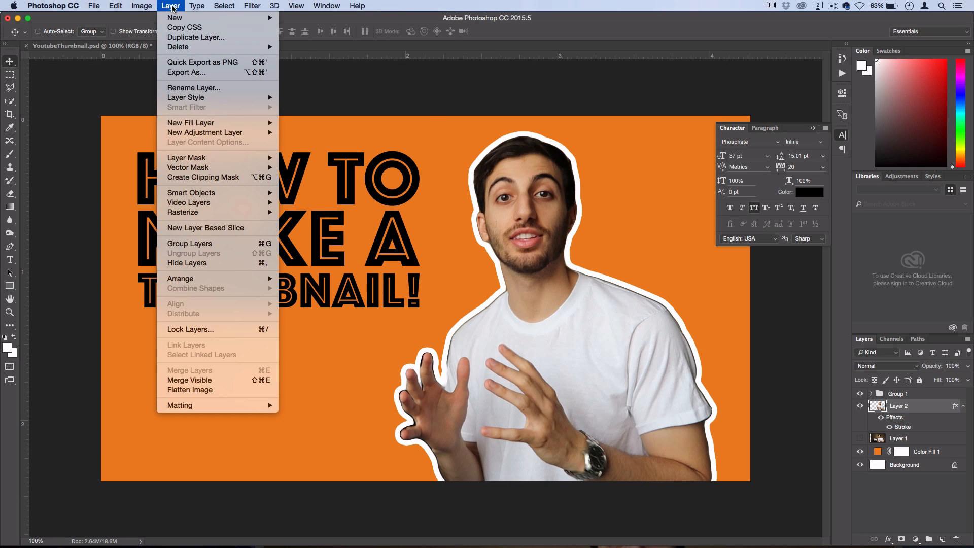
{"action": "left_click", "coordinate": [340, 21]}
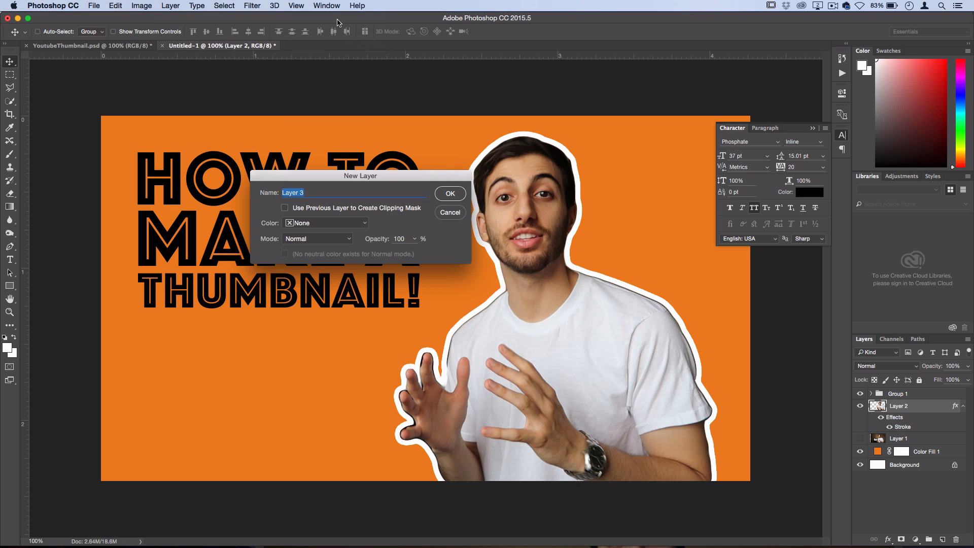
{"action": "key", "text": "Return"}
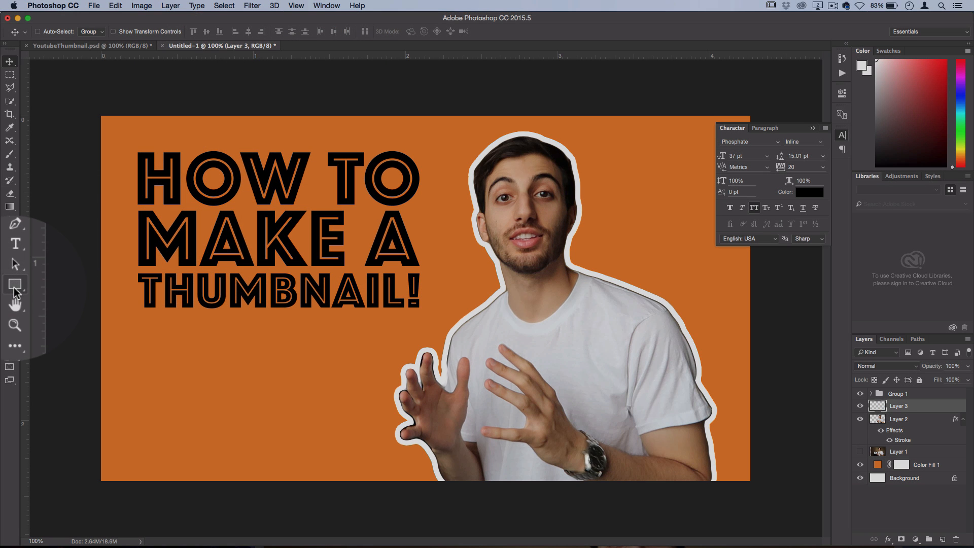
{"action": "left_click", "coordinate": [15, 287]}
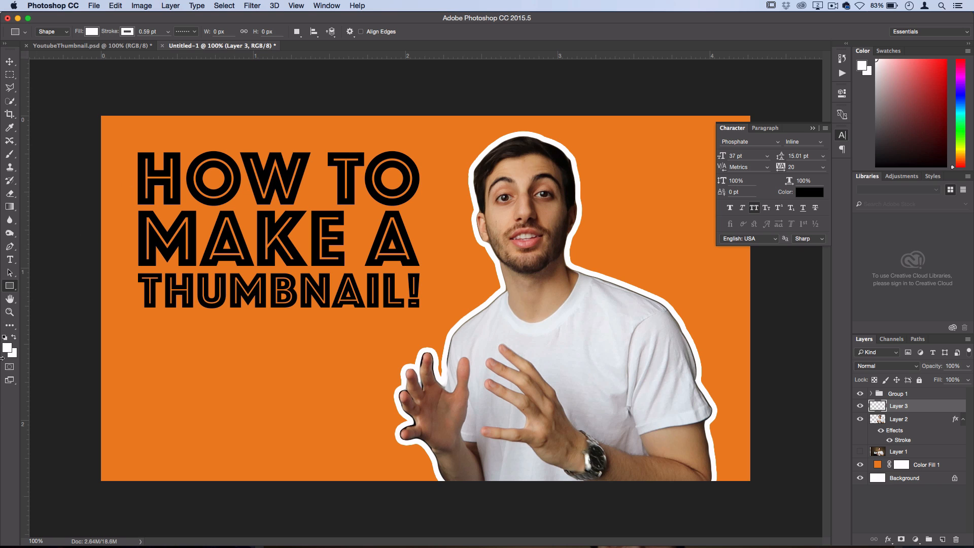
{"action": "left_click", "coordinate": [92, 31]}
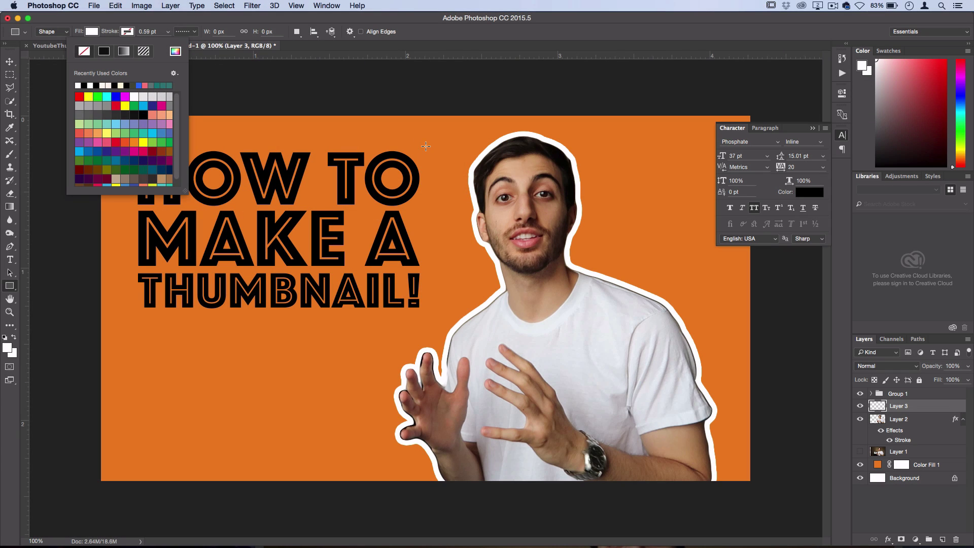
{"action": "left_click_drag", "start_coordinate": [426, 146], "coordinate": [143, 315]}
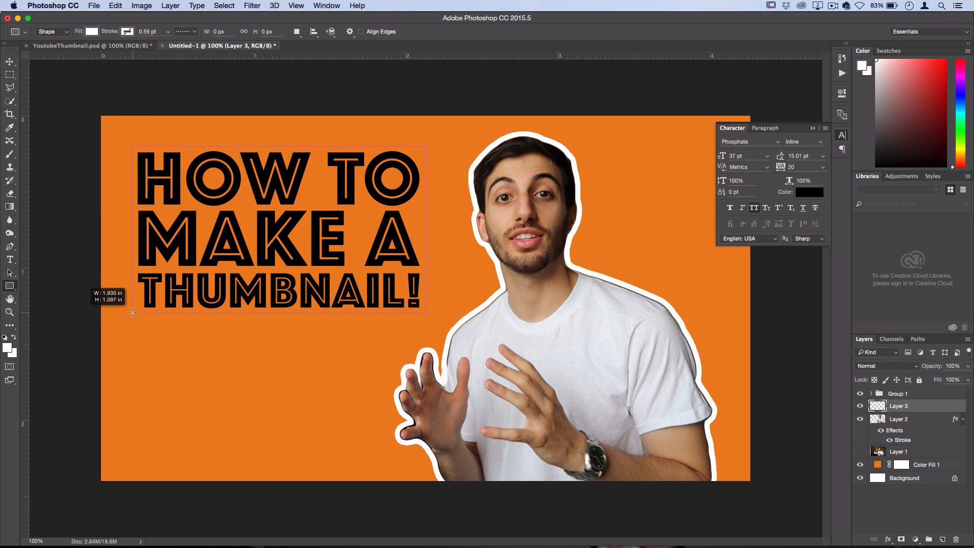
{"action": "left_click_drag", "start_coordinate": [143, 315], "coordinate": [132, 312]}
- Reposition the Group 1 title text so it sits inside the white box
{"action": "key", "text": "v"}
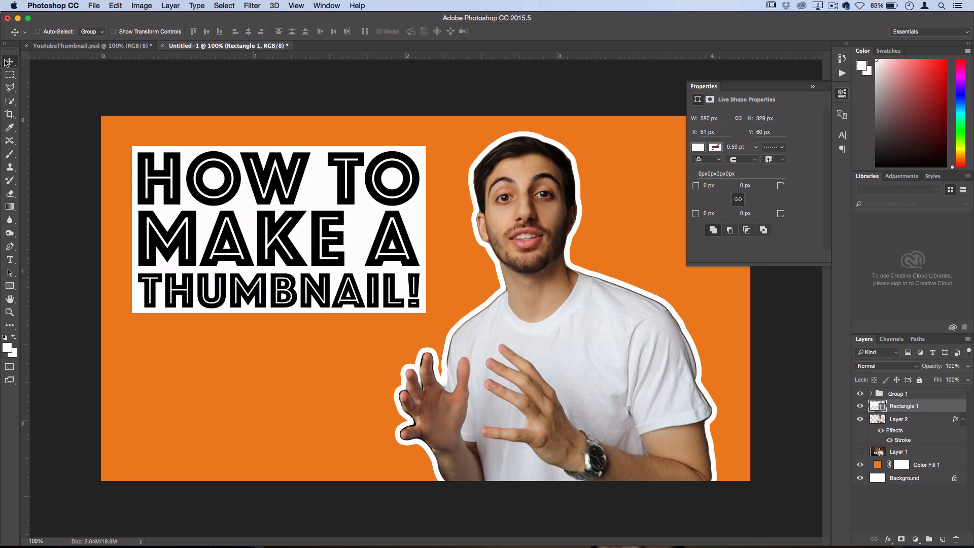
{"action": "left_click", "coordinate": [903, 394]}
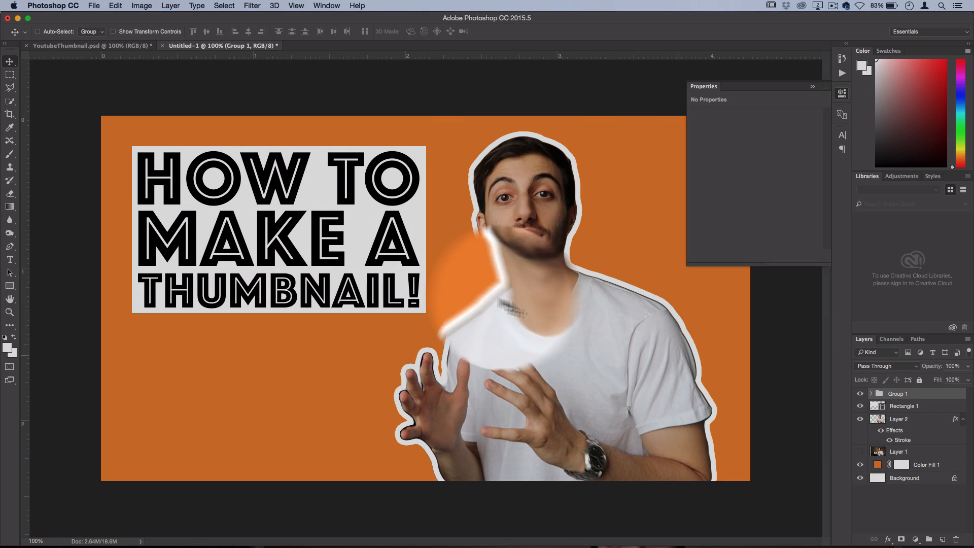
{"action": "left_click_drag", "start_coordinate": [388, 278], "coordinate": [394, 278]}
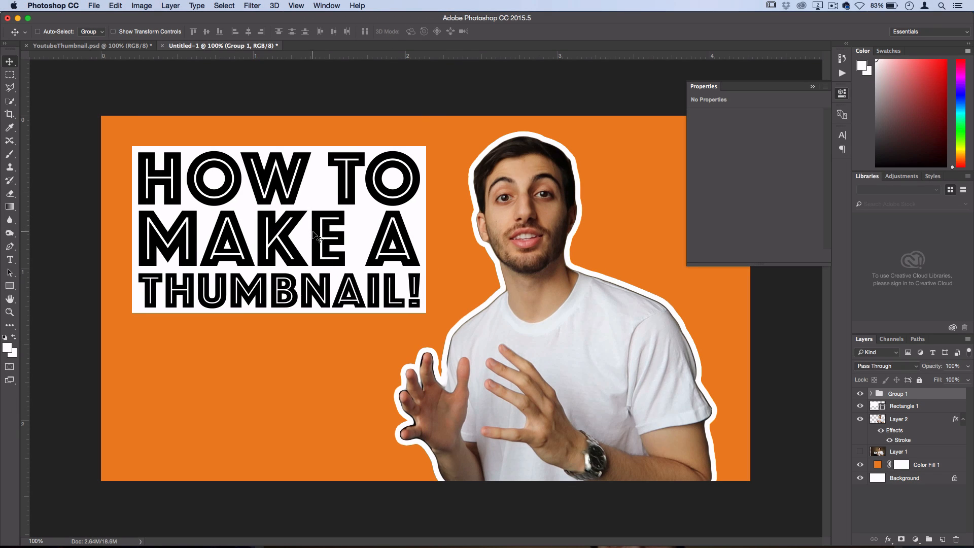
- Add another new layer and marquee-select the entire canvas
{"action": "left_click", "coordinate": [843, 93]}
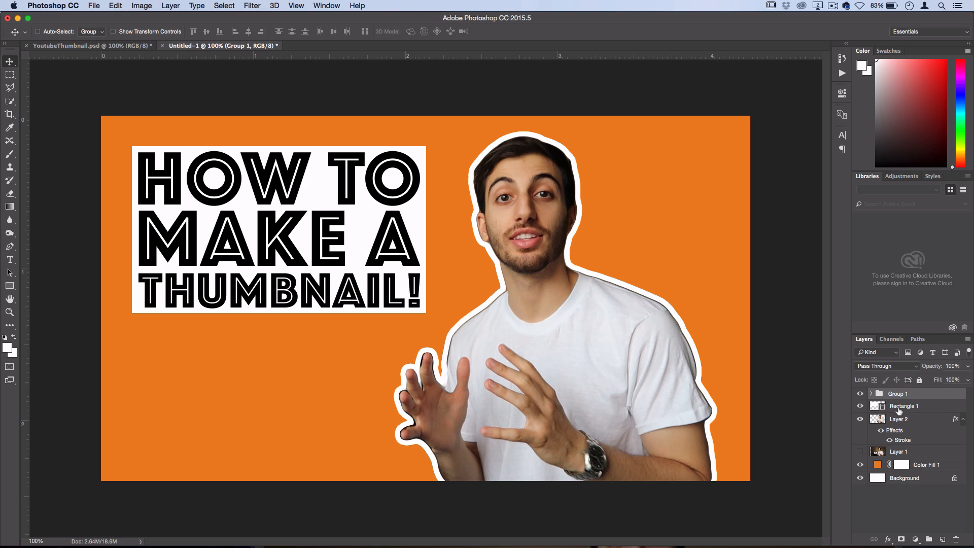
{"action": "left_click", "coordinate": [171, 5]}
{"action": "mouse_move", "coordinate": [174, 17]}
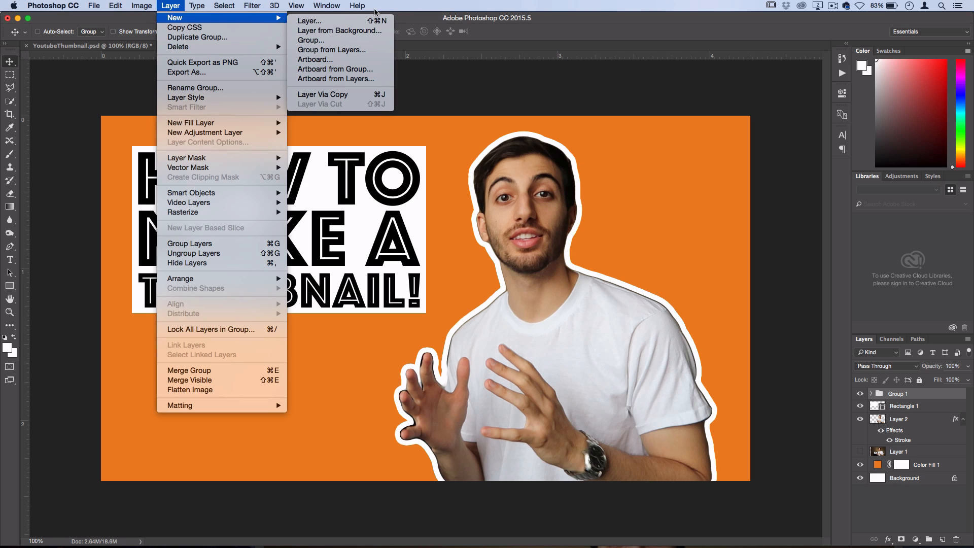
{"action": "left_click", "coordinate": [335, 18]}
{"action": "key", "text": "Return"}
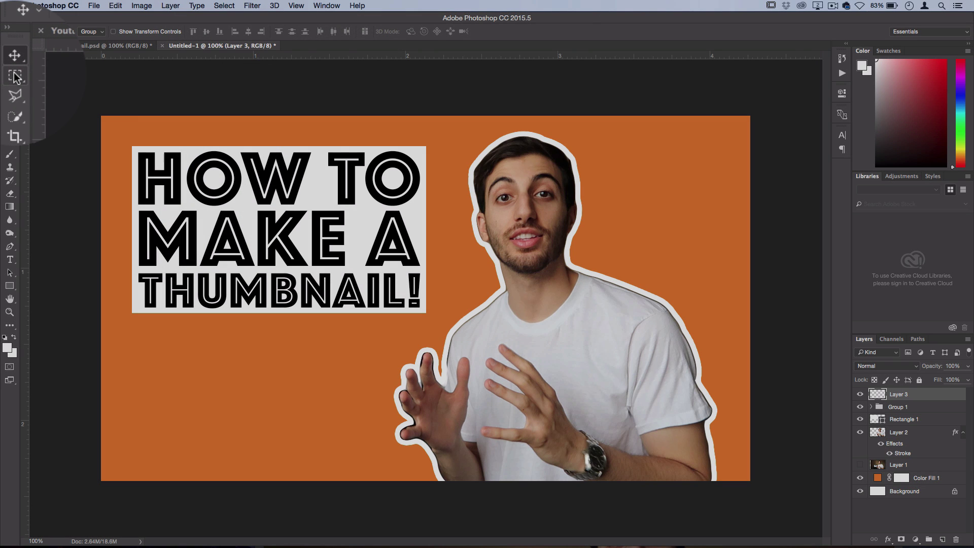
{"action": "left_click", "coordinate": [10, 74]}
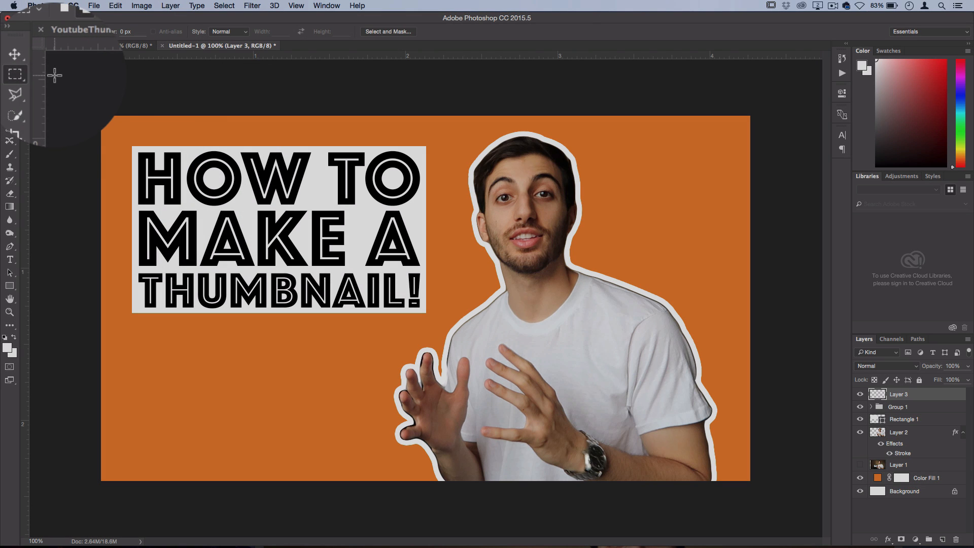
{"action": "left_click_drag", "start_coordinate": [97, 113], "coordinate": [813, 519]}
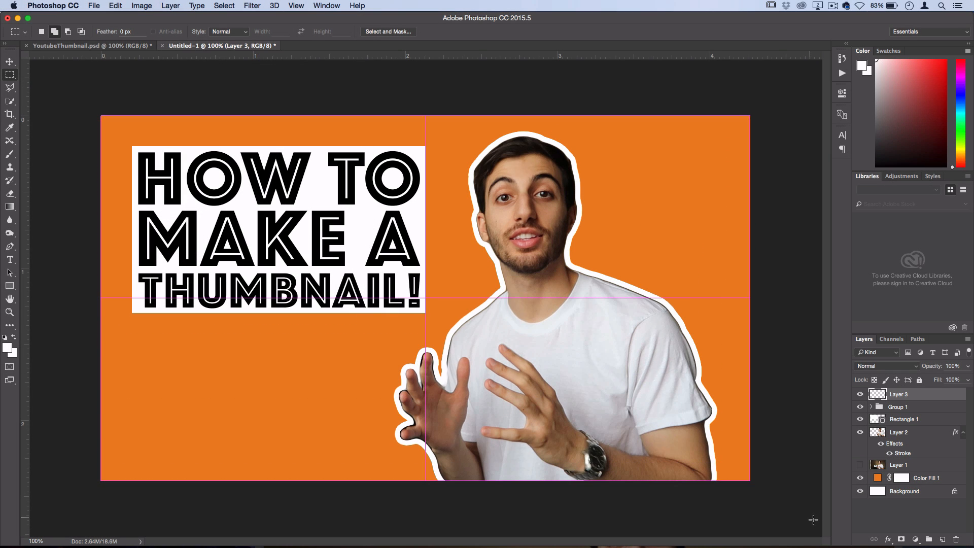
- Stroke the selection 10 px white Inside, deselect, and drag Layer 3 below Layer 2
{"action": "right_click", "coordinate": [428, 232]}
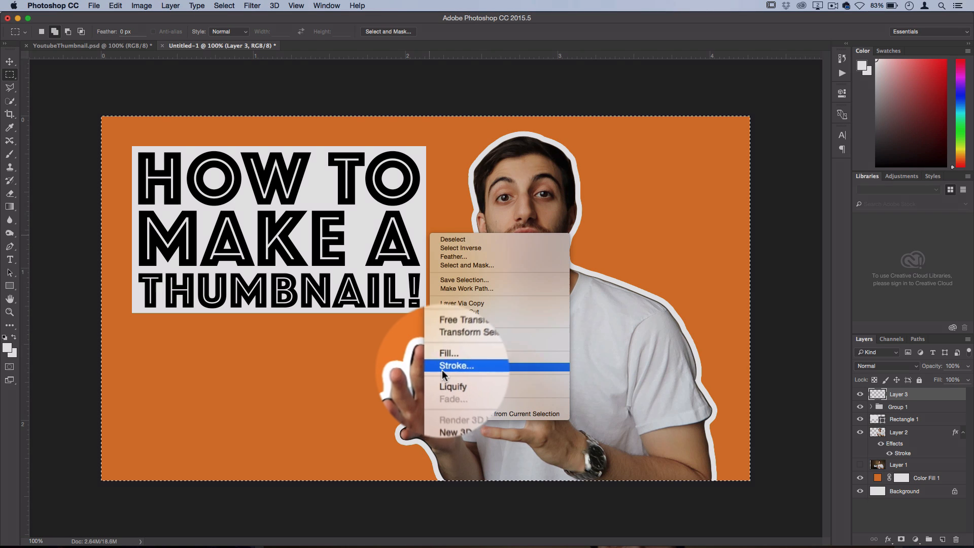
{"action": "left_click", "coordinate": [454, 366]}
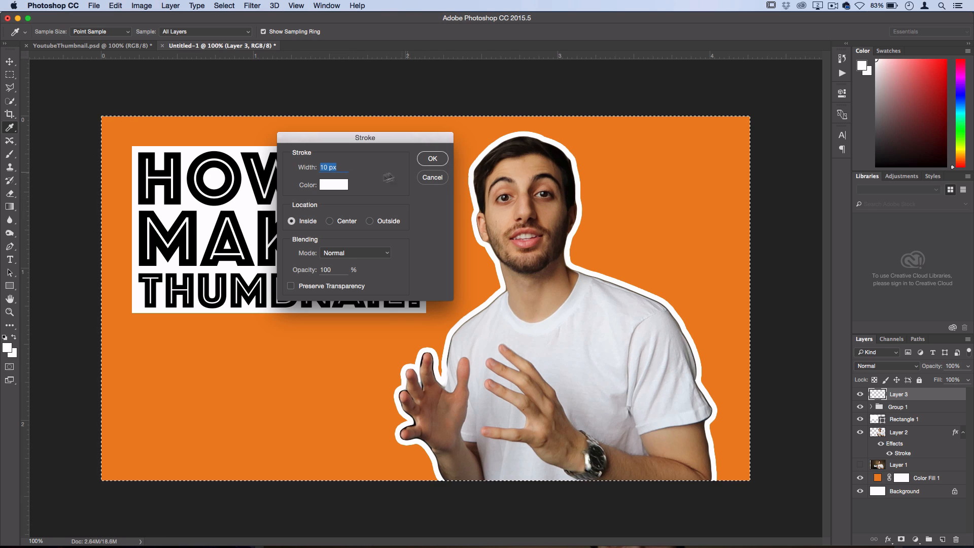
{"action": "left_click", "coordinate": [432, 158]}
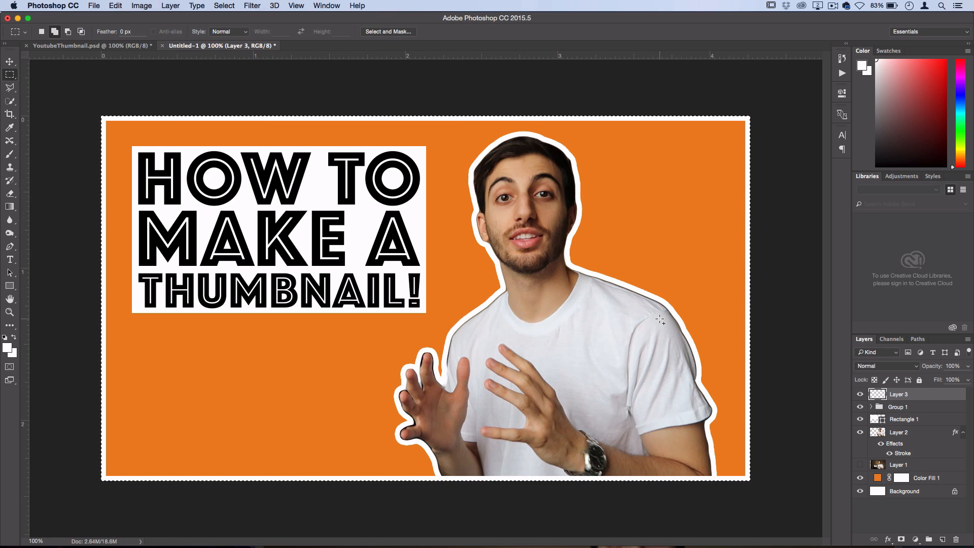
{"action": "key", "text": "super+d"}
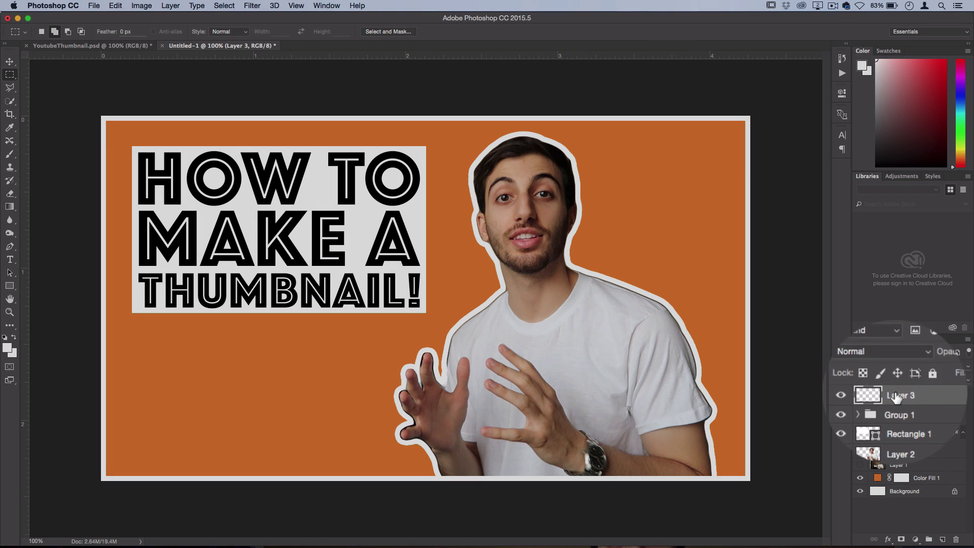
{"action": "left_click_drag", "start_coordinate": [898, 394], "coordinate": [897, 448]}
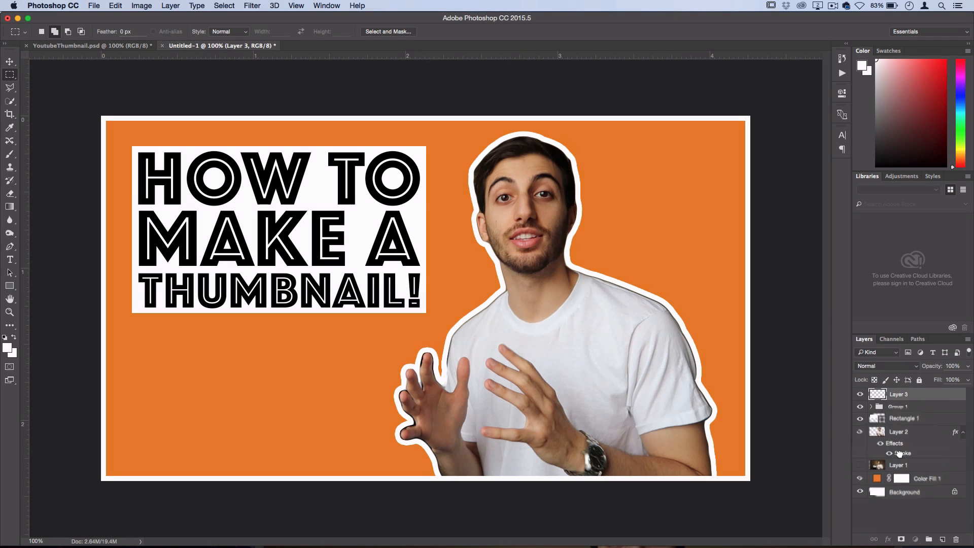